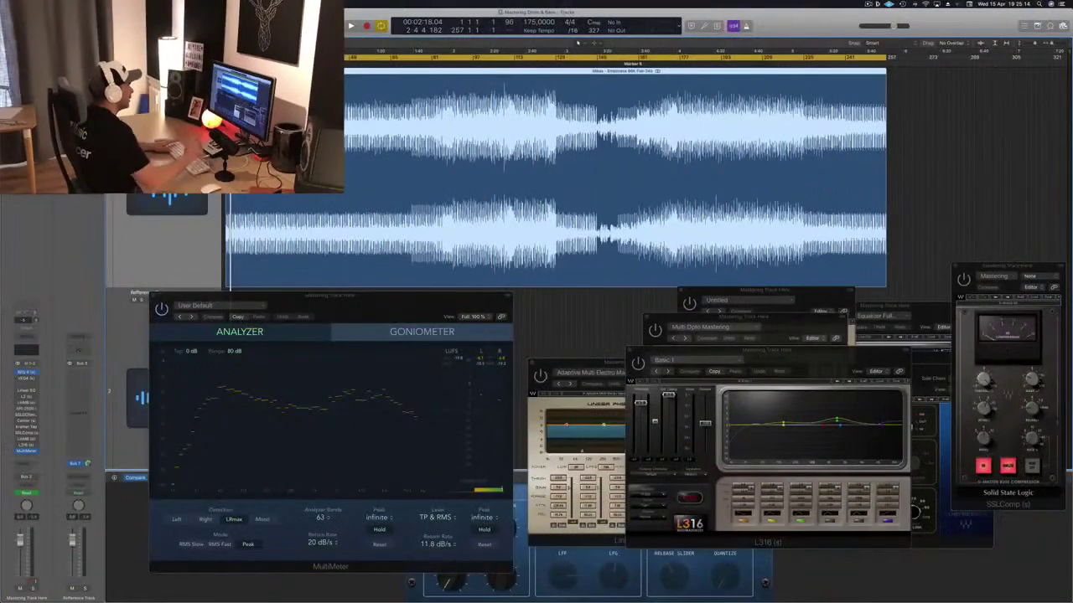
# Play the mastering track and listen to several sections from around bar 89 through the middle breakdown, stopping near bar 164
pyautogui.press('space')
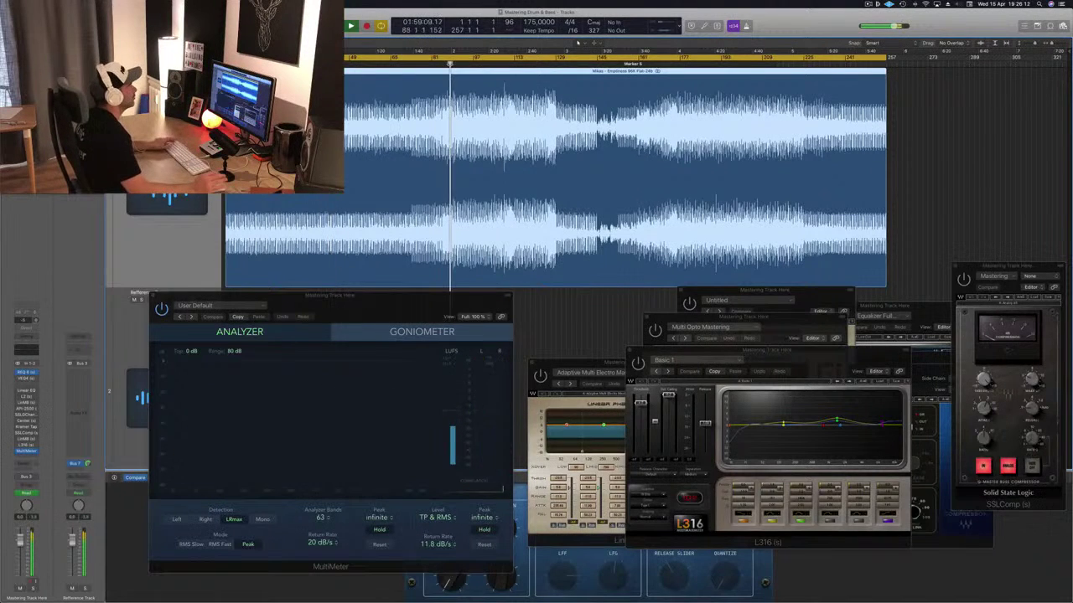
pyautogui.click(451, 70)
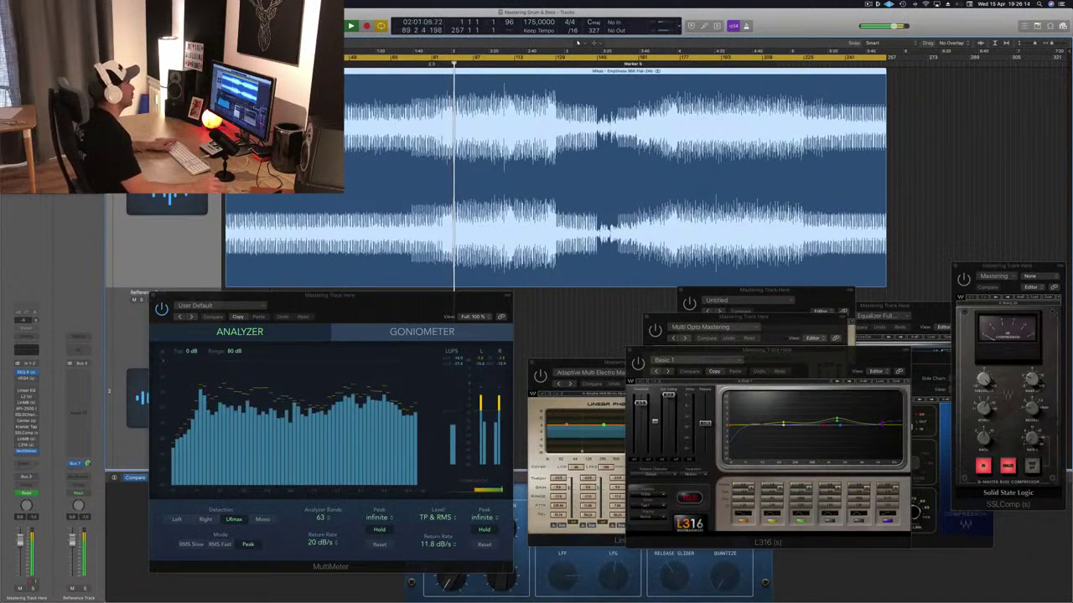
pyautogui.click(432, 64)
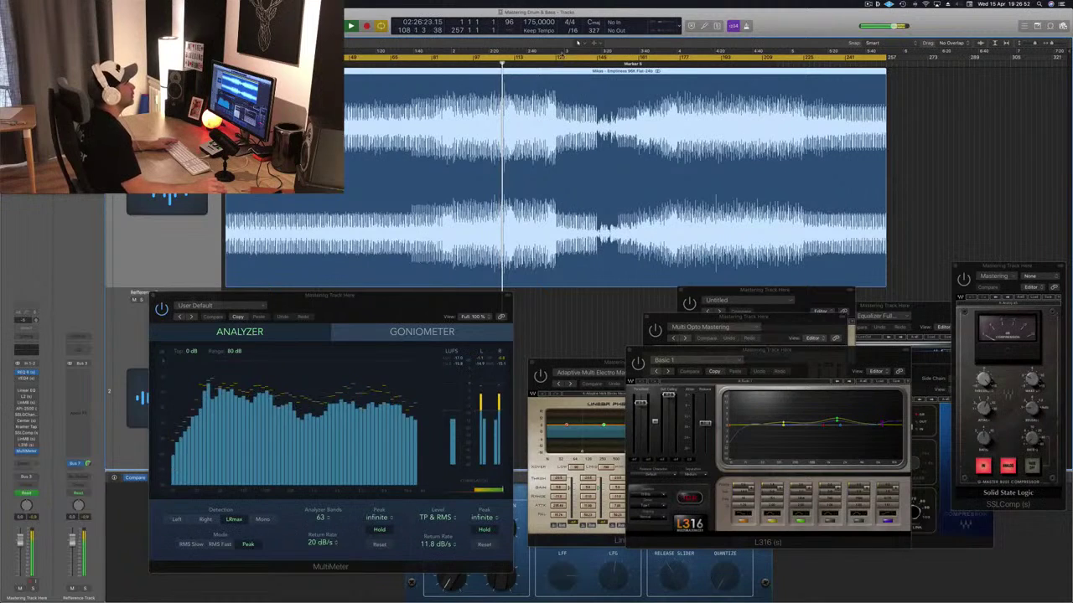
pyautogui.click(547, 64)
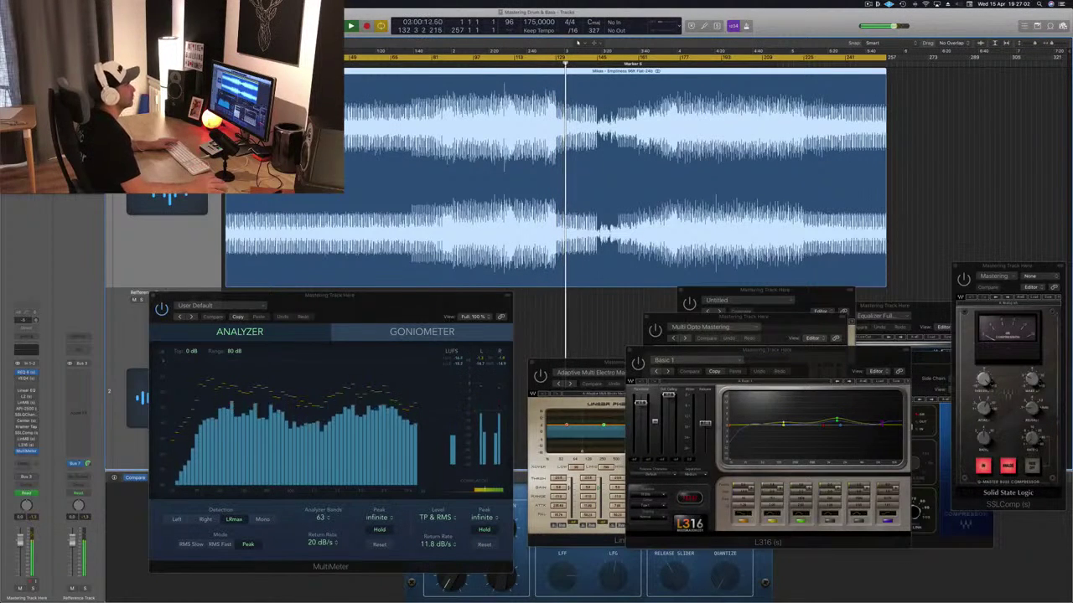
pyautogui.click(591, 64)
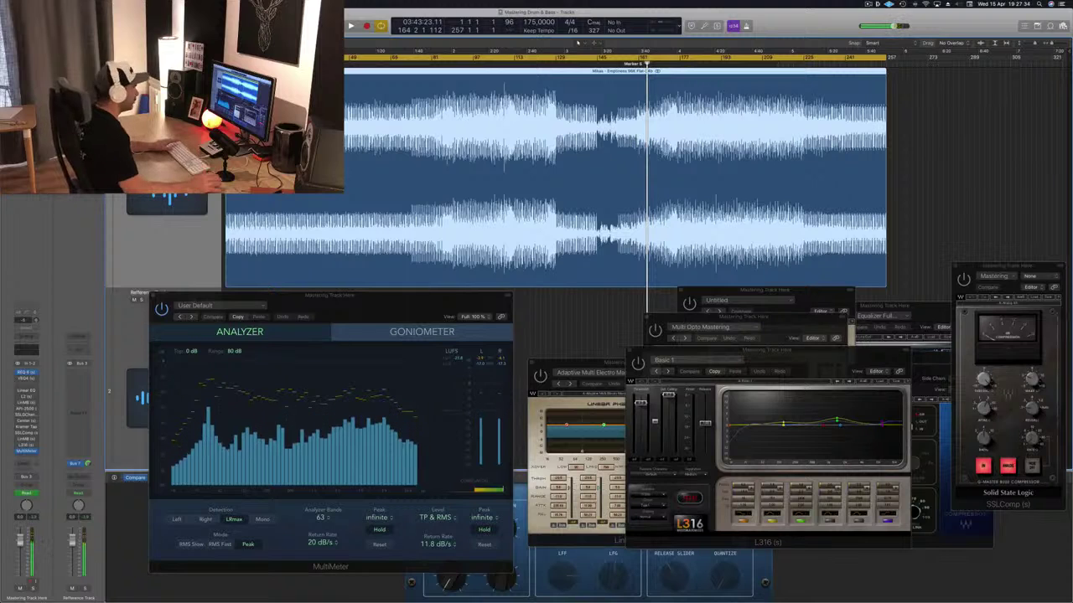
pyautogui.press('space')
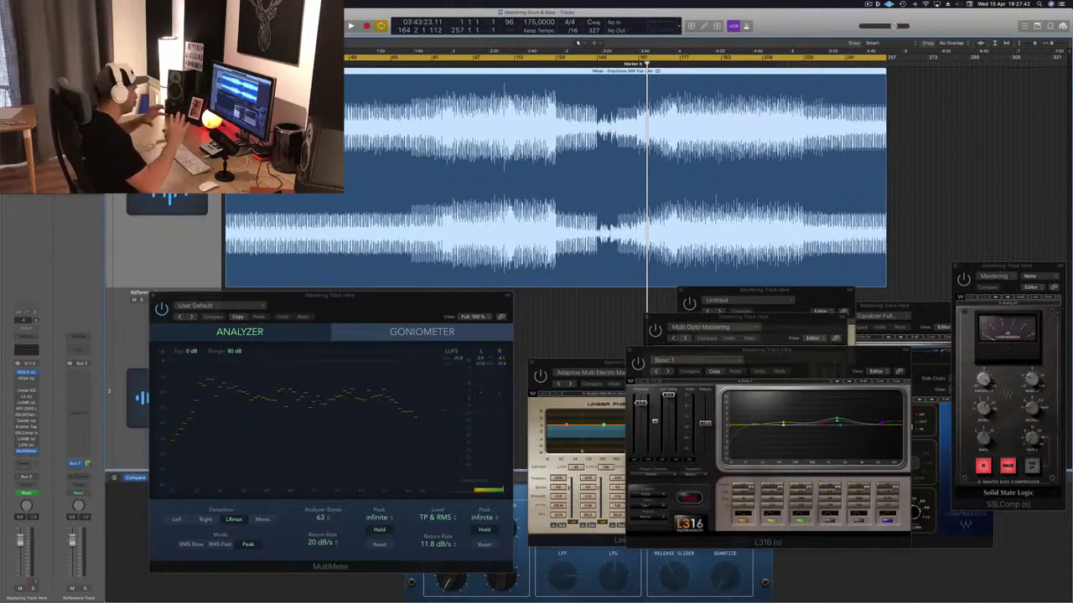
# Play the track from the beginning, bring up the REQ 6 equalizer and place its window over the end of the waveform
pyautogui.press('Return')
pyautogui.press('space')
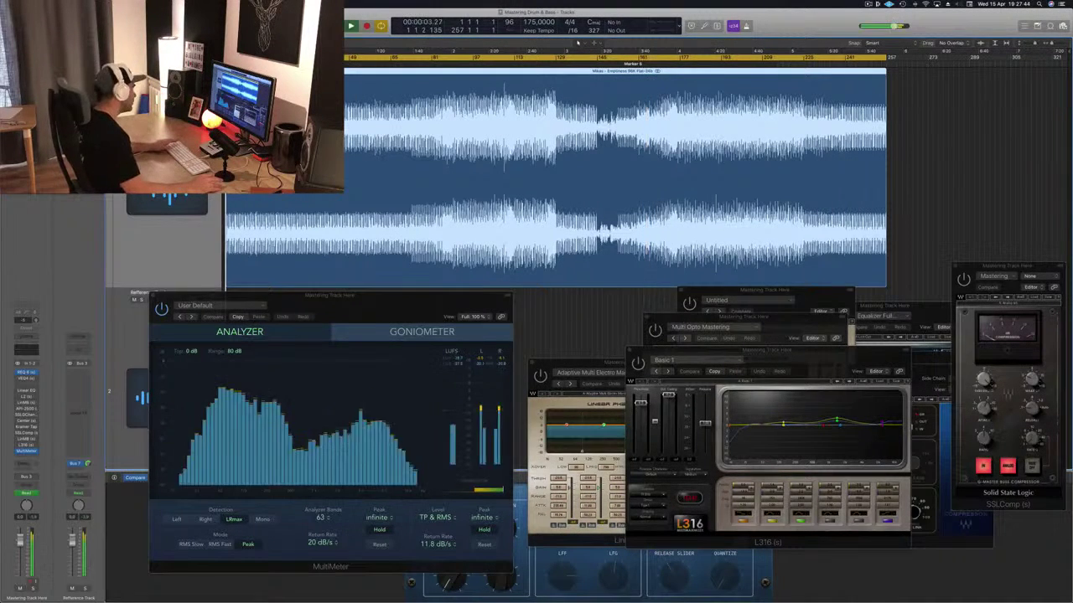
pyautogui.click(27, 372)
pyautogui.click(26, 372)
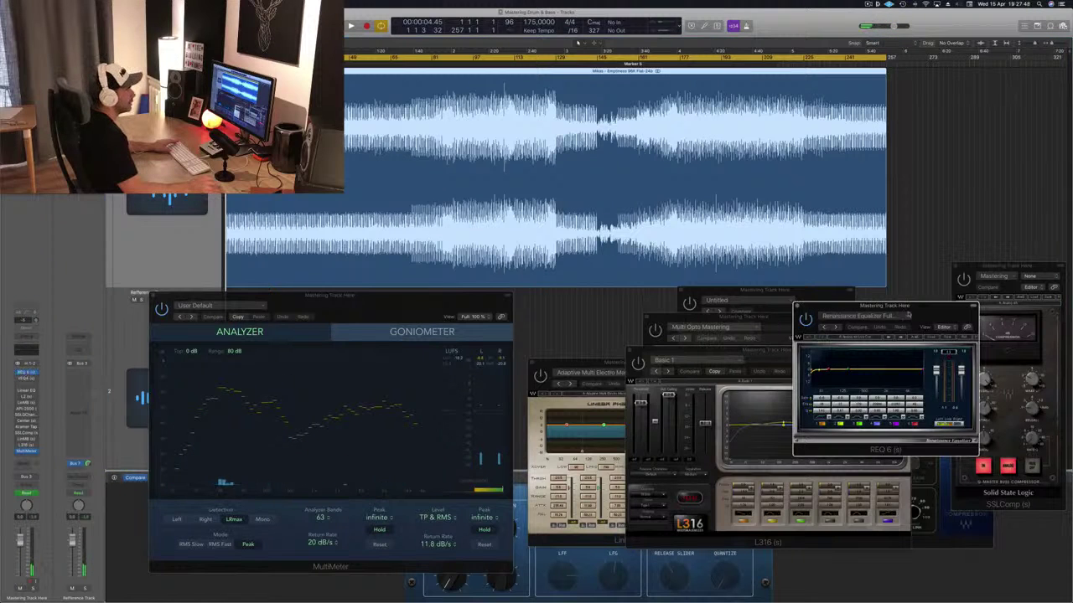
pyautogui.moveTo(919, 305); pyautogui.dragTo(969, 71)
# Play the loud section from around bar 108 and examine the REQ 6 equalizer curve
pyautogui.press('space')
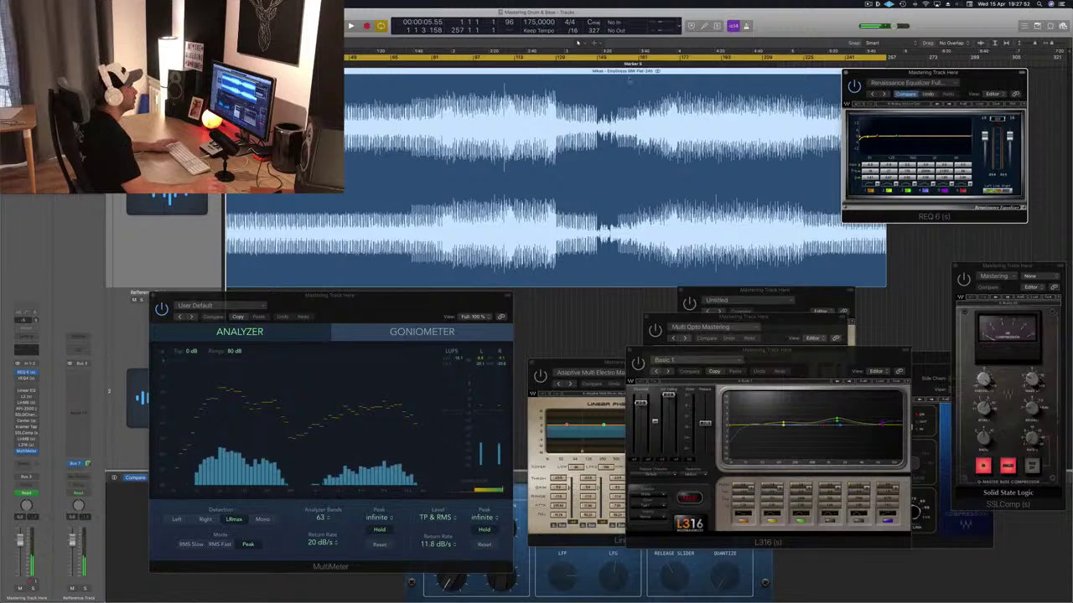
pyautogui.click(501, 58)
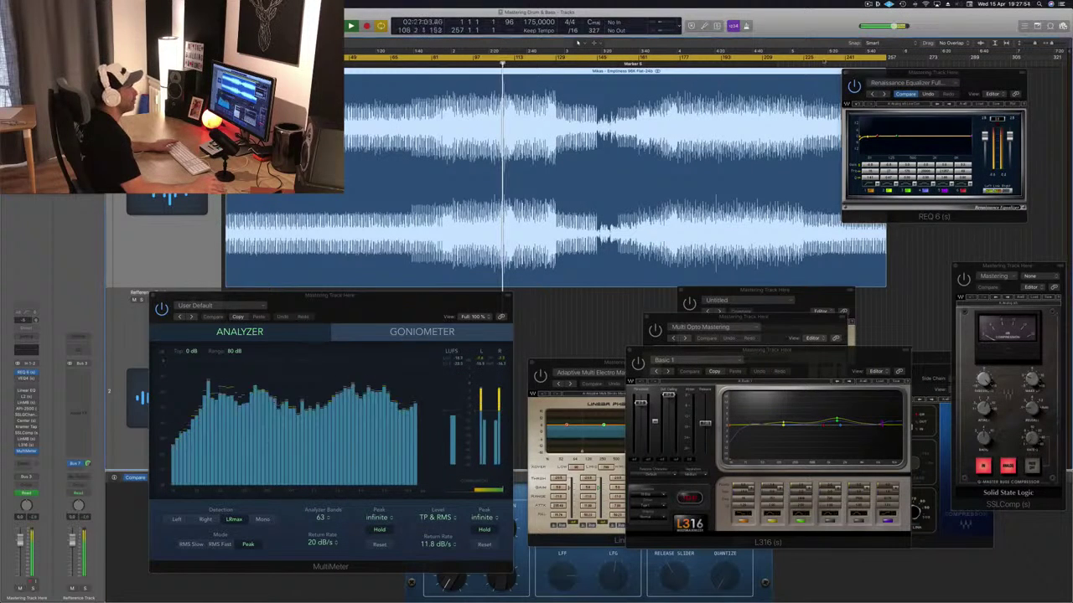
pyautogui.click(991, 82)
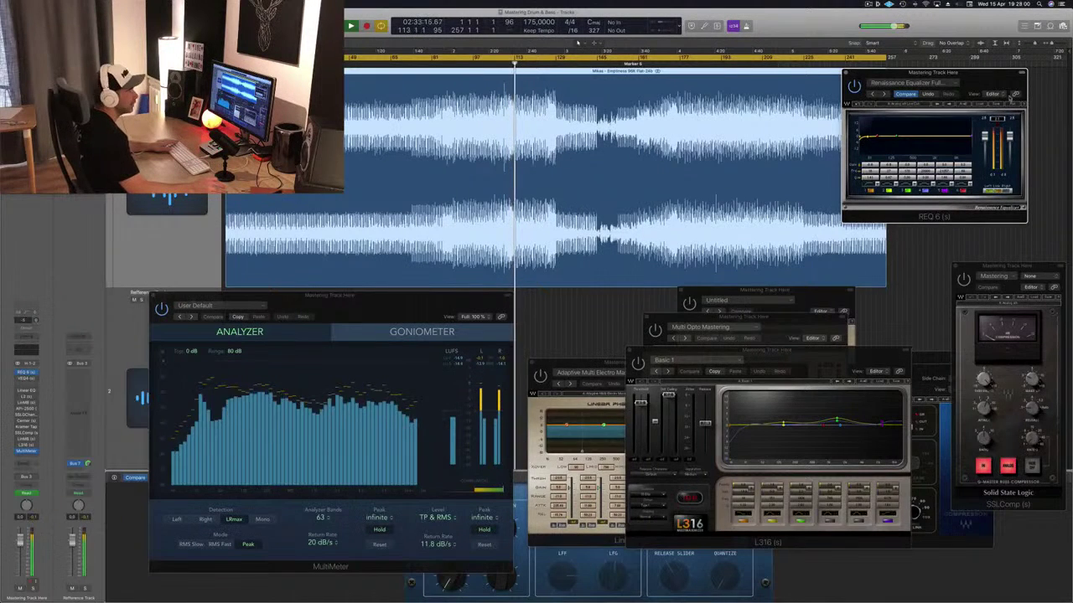
pyautogui.moveTo(1001, 79); pyautogui.dragTo(997, 81)
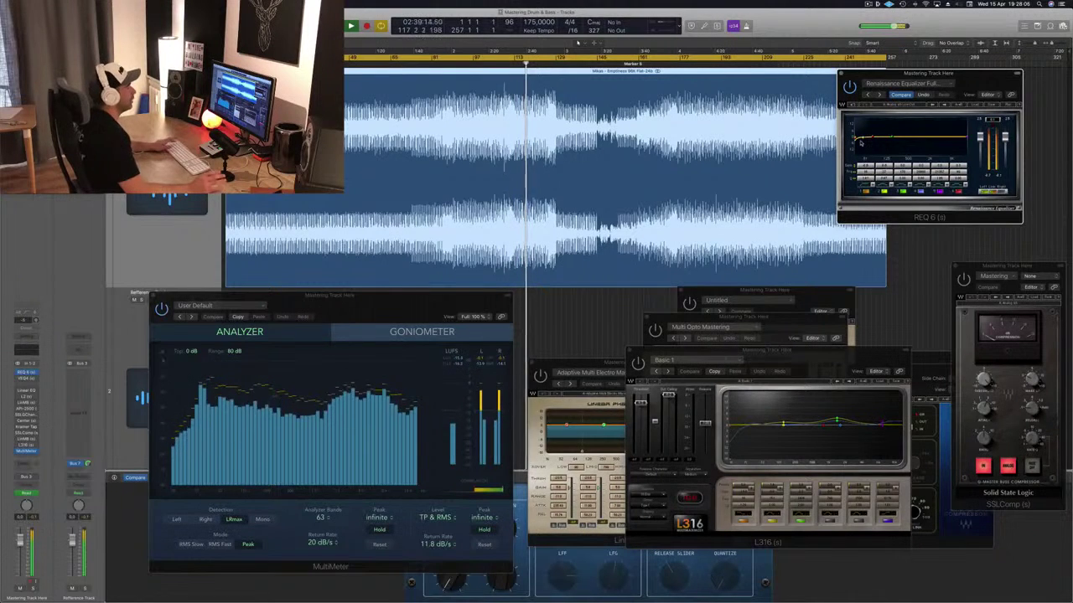
pyautogui.moveTo(989, 75); pyautogui.dragTo(994, 74)
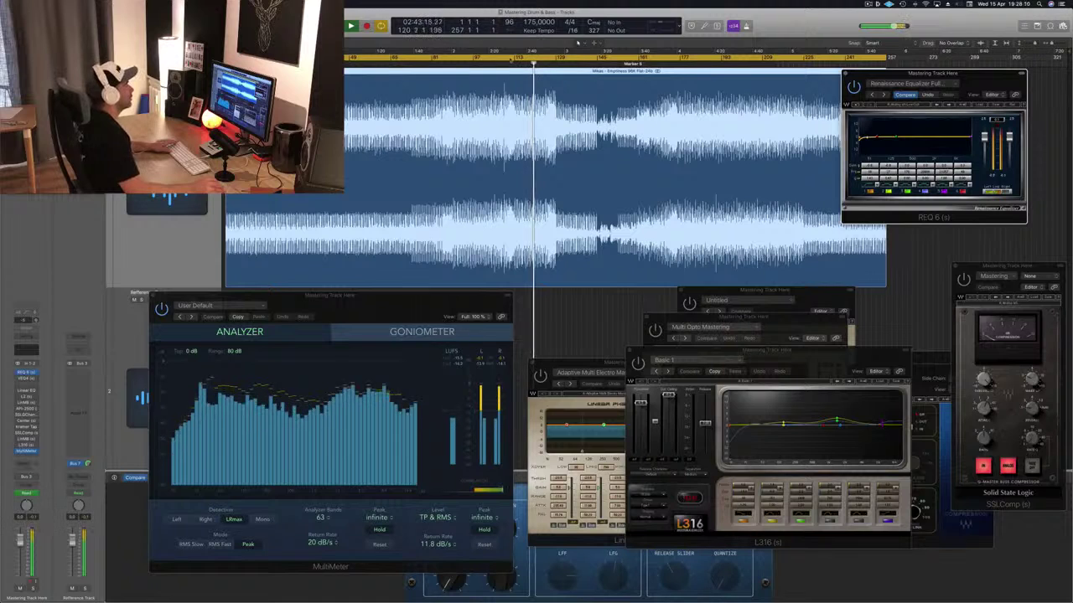
# Set a playback cycle range from bar 113 to bar 129 around the loudest section of the track
pyautogui.press('c')
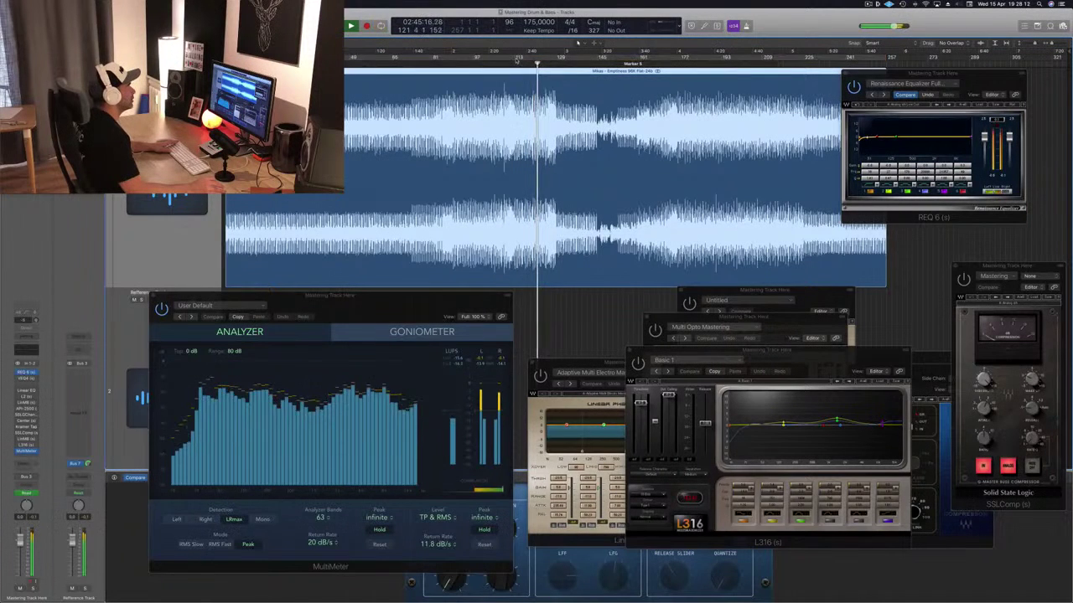
pyautogui.press('c')
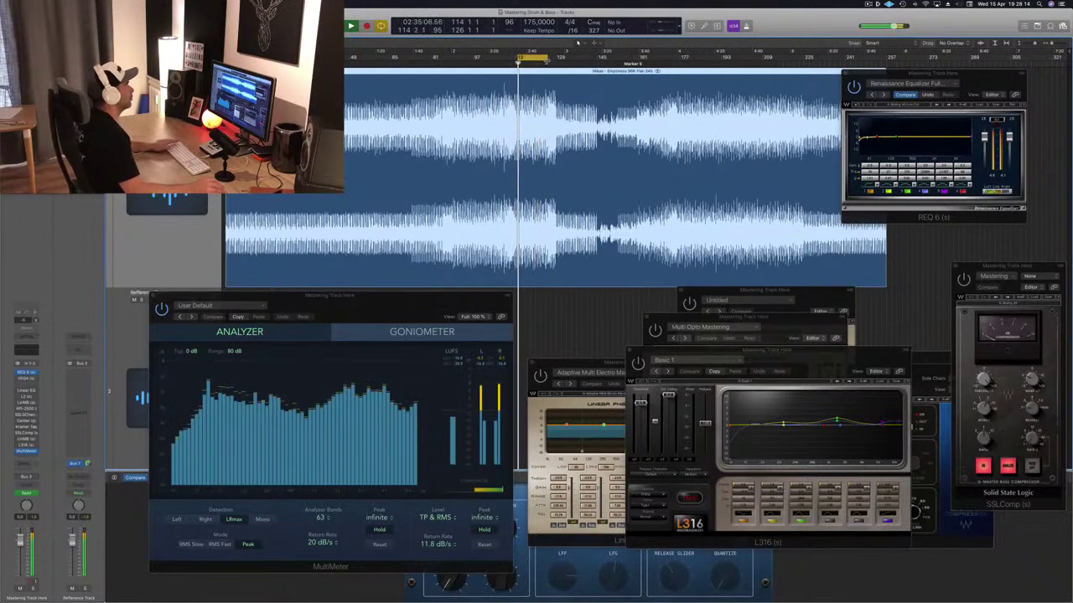
pyautogui.moveTo(515, 58); pyautogui.dragTo(503, 61)
pyautogui.press('space')
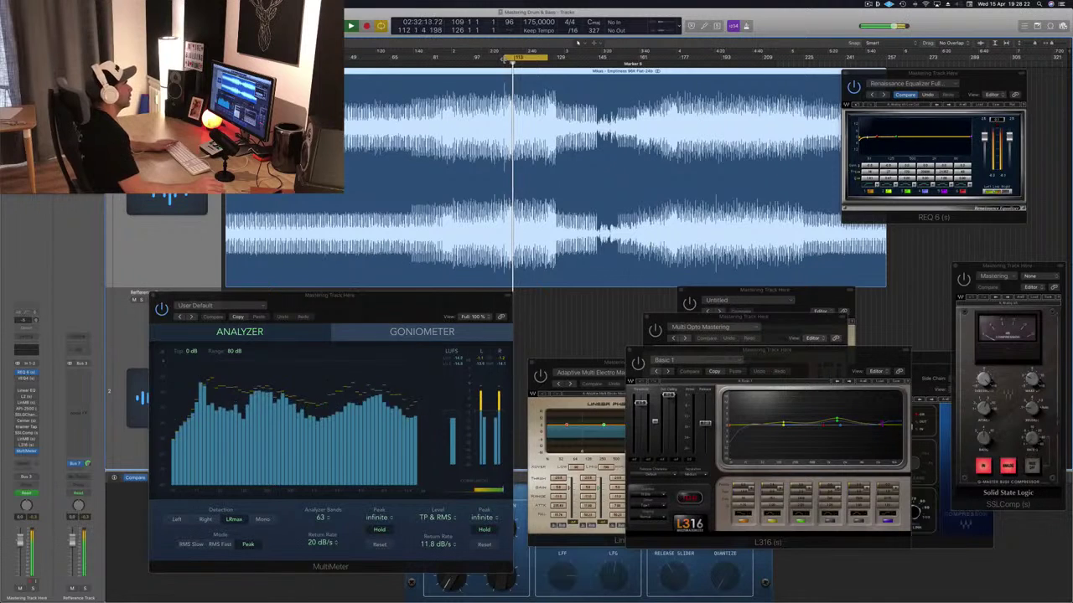
pyautogui.press('space')
pyautogui.moveTo(503, 60); pyautogui.dragTo(513, 61)
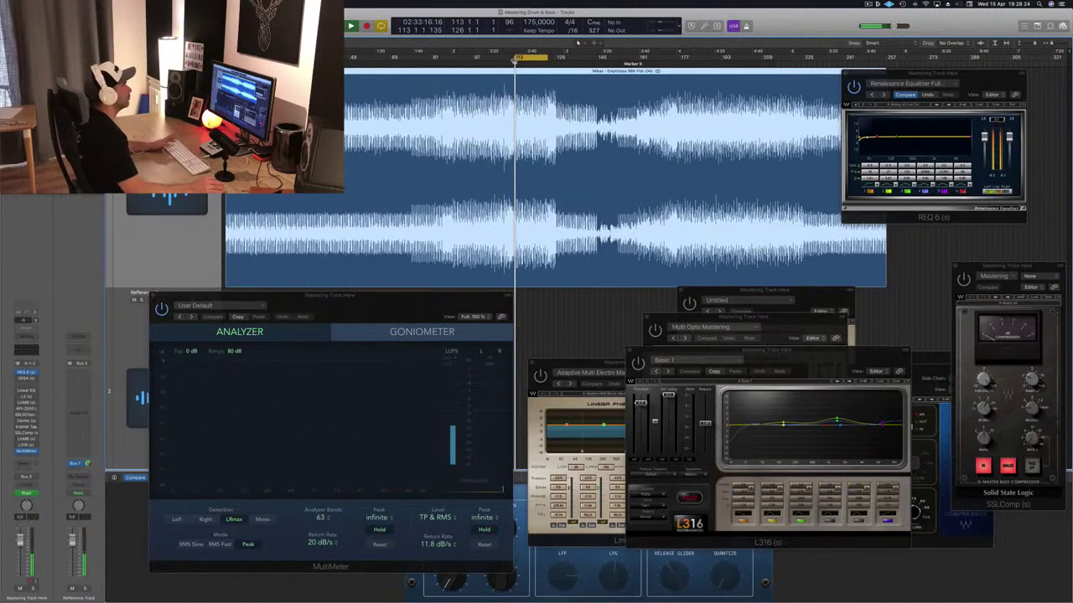
pyautogui.moveTo(549, 61); pyautogui.dragTo(553, 60)
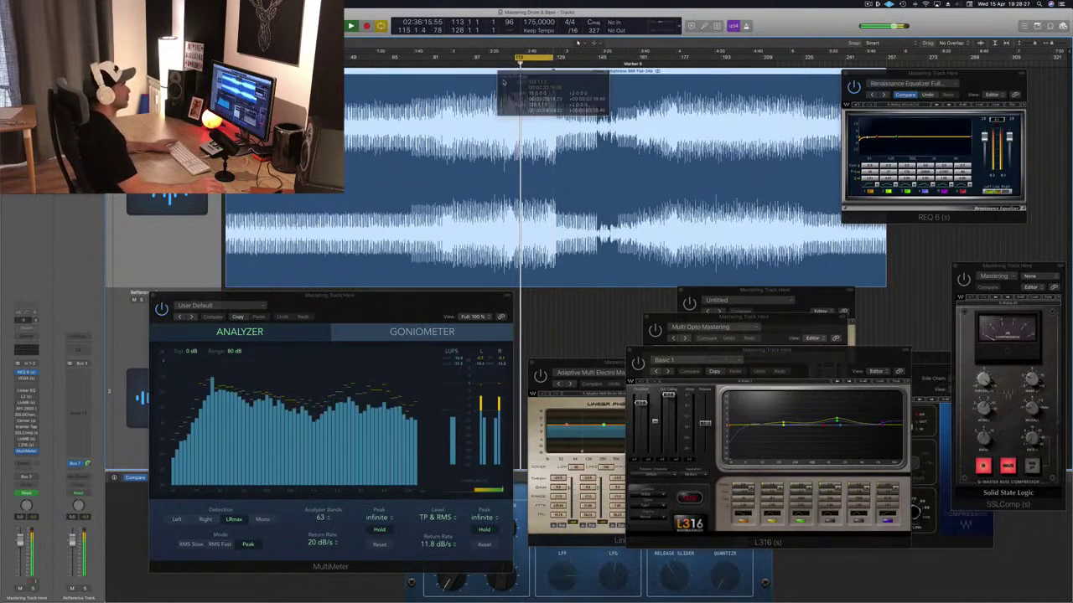
# Move the REQ 6 window higher, enable the VEQ4 equalizer and place its window directly beneath
pyautogui.click(968, 79)
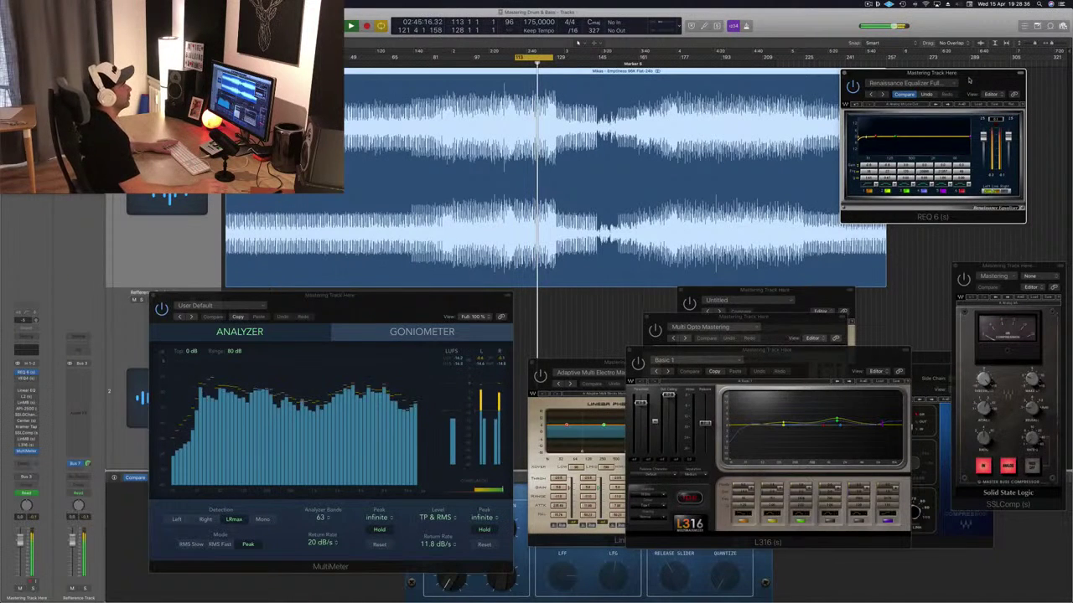
pyautogui.moveTo(986, 78); pyautogui.dragTo(989, 63)
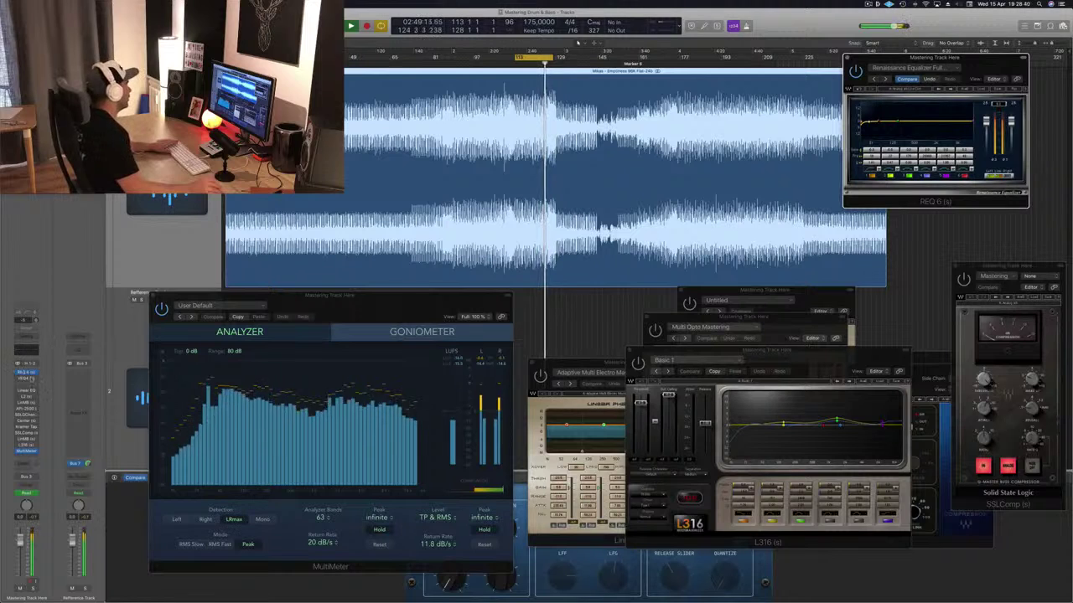
pyautogui.click(28, 380)
pyautogui.click(27, 380)
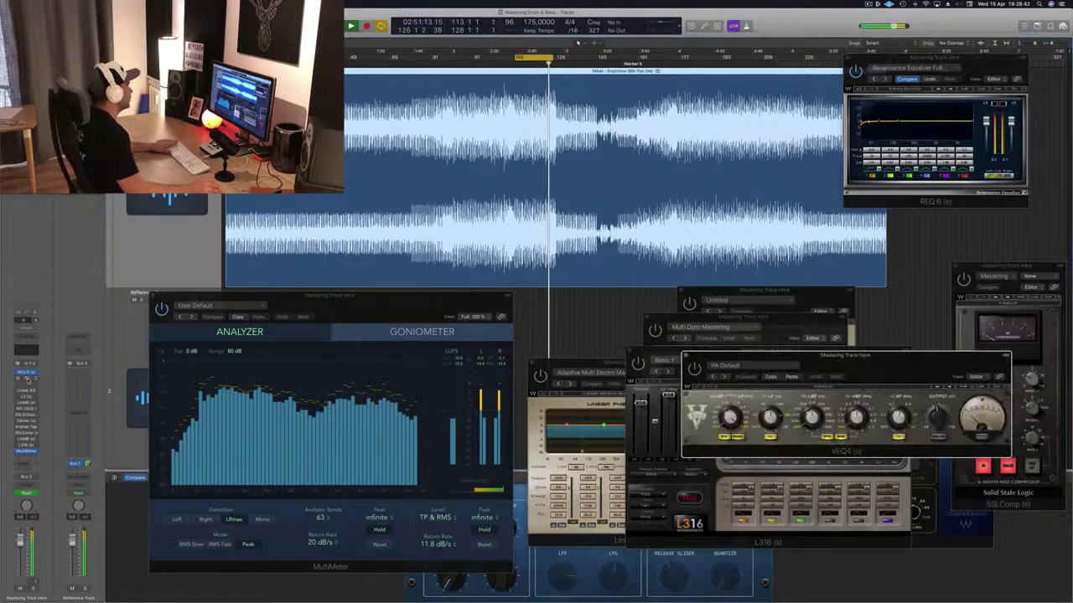
pyautogui.moveTo(906, 386); pyautogui.dragTo(908, 242)
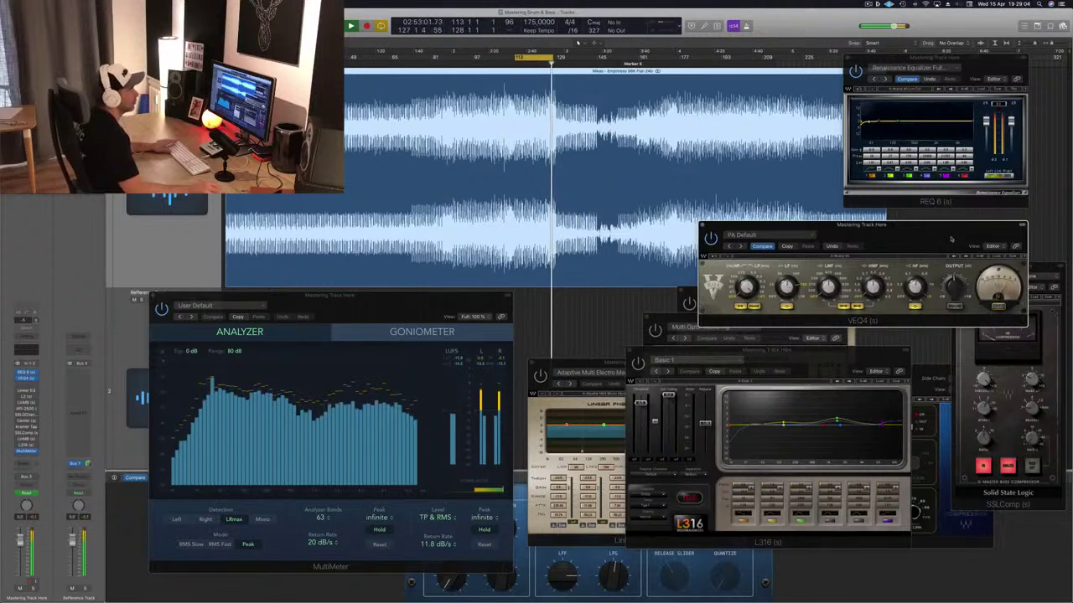
pyautogui.moveTo(951, 240)
pyautogui.mouseDown()
pyautogui.moveTo(965, 227)
pyautogui.moveTo(938, 222)
pyautogui.mouseUp()
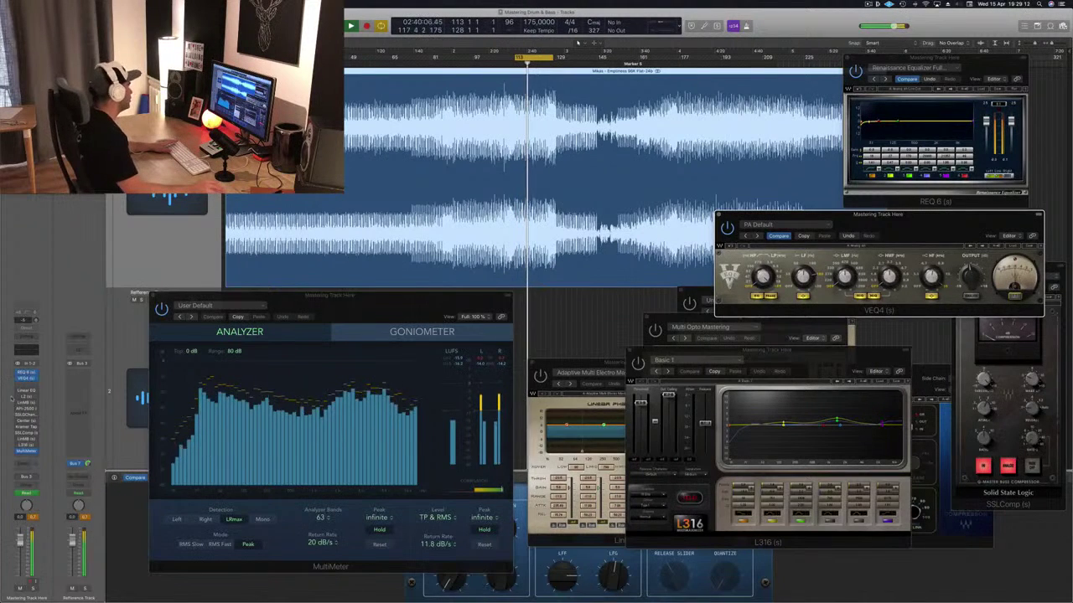
# Enable the Linear Phase EQ, examine its curve over the playing section and close its window
pyautogui.click(27, 392)
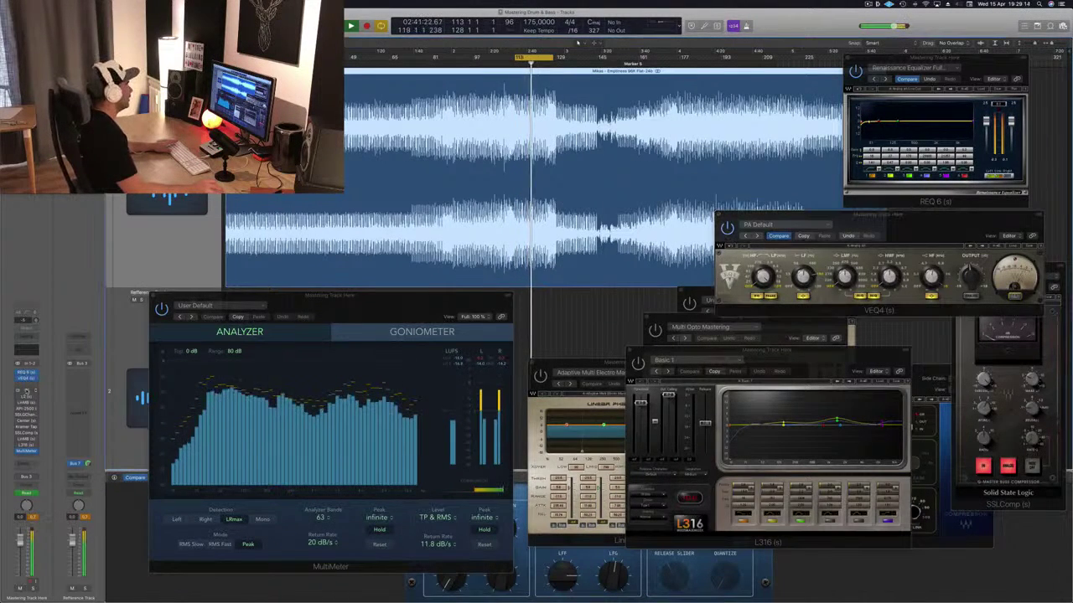
pyautogui.moveTo(372, 39); pyautogui.dragTo(684, 159)
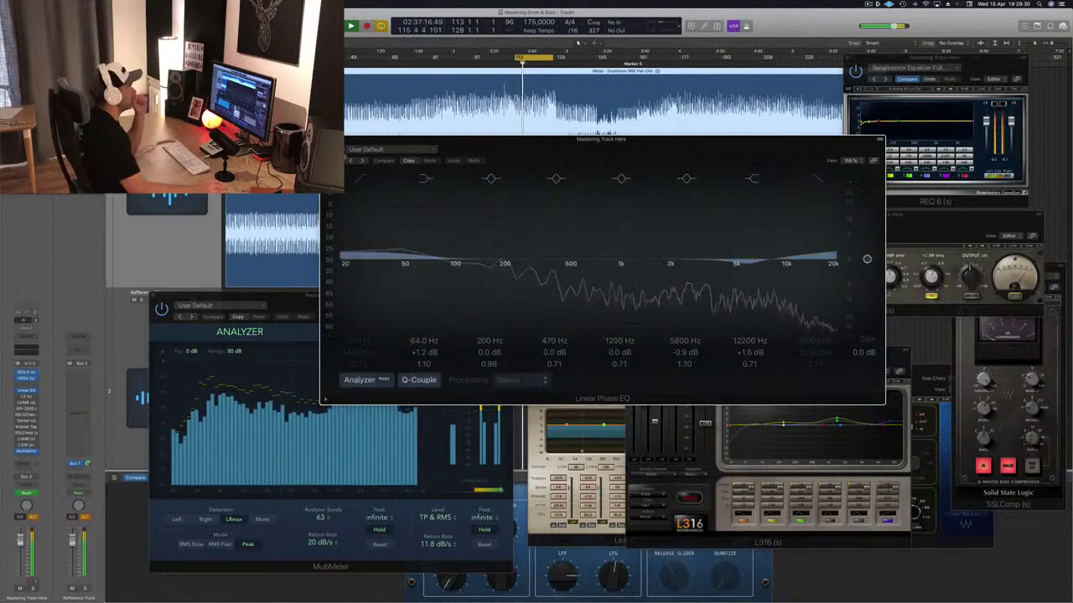
pyautogui.moveTo(616, 151); pyautogui.dragTo(517, 182)
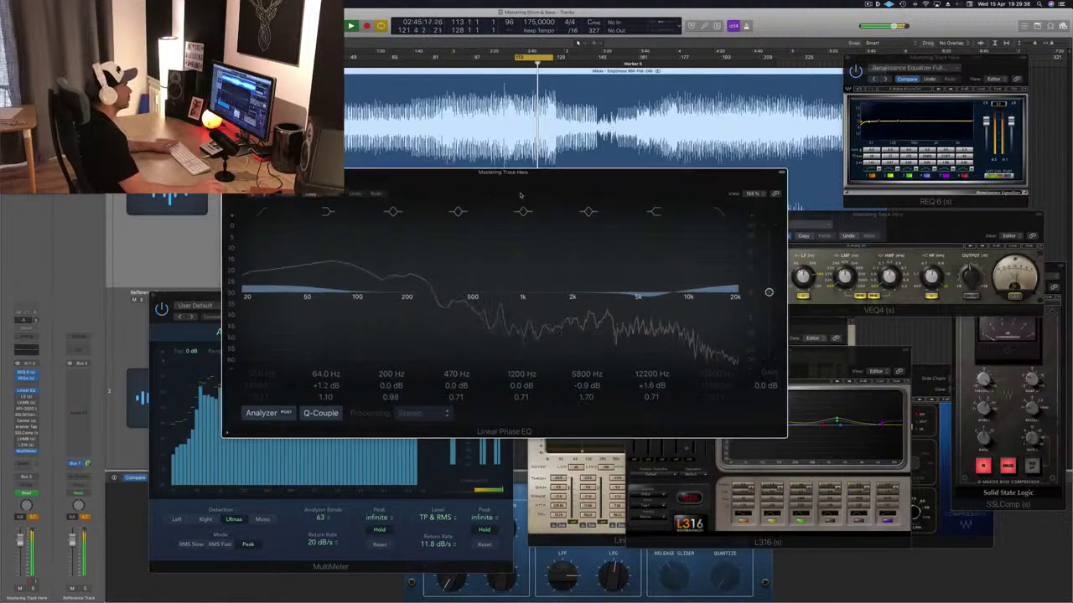
pyautogui.moveTo(513, 188); pyautogui.dragTo(559, 225)
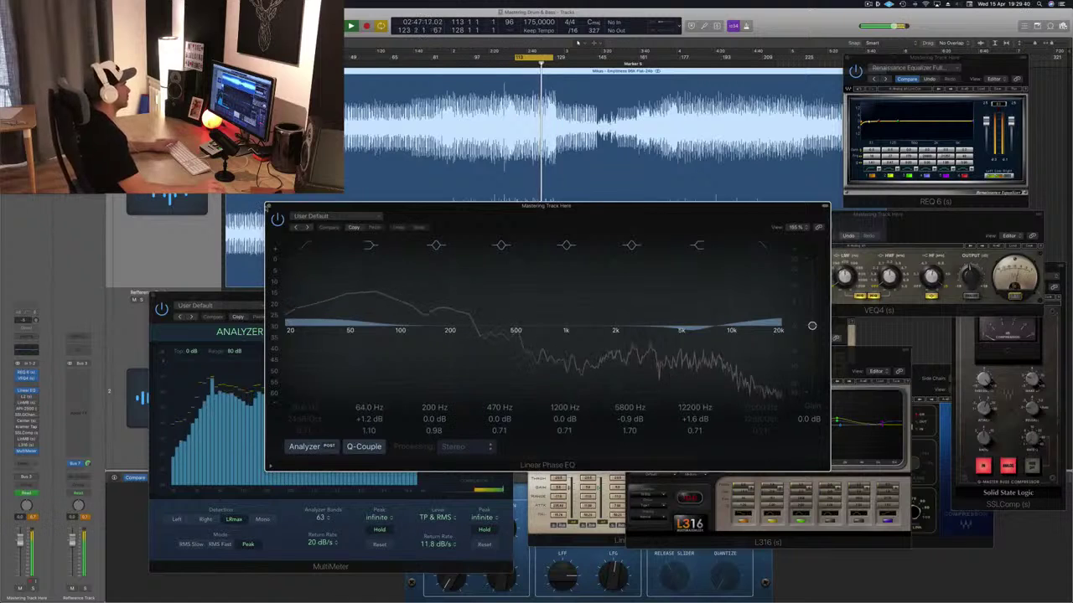
pyautogui.click(268, 207)
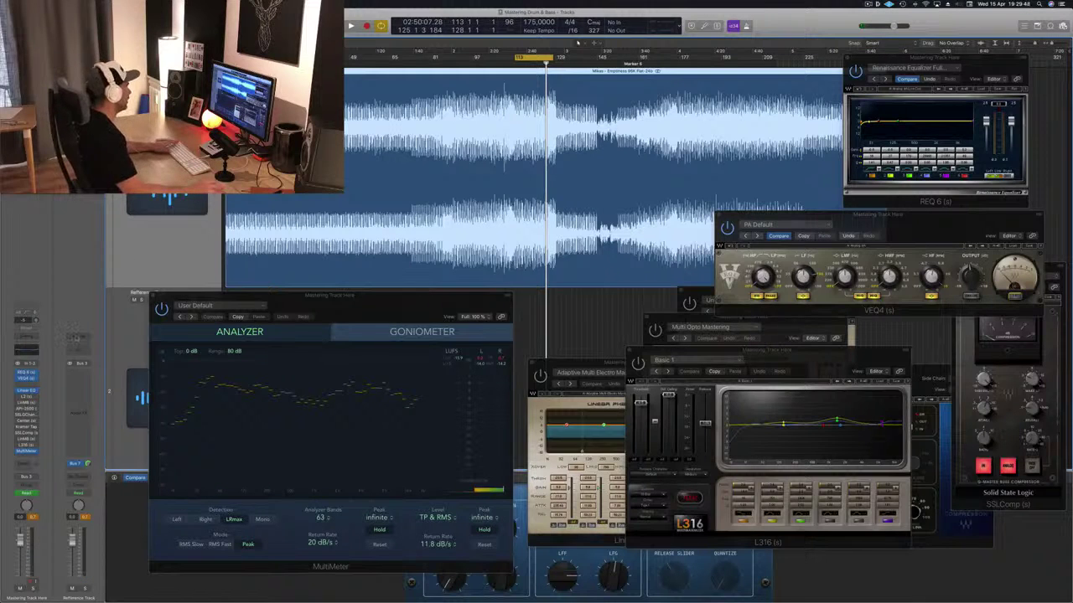
# Resume playback of the looped section and close the MultiMeter window
pyautogui.press('space')
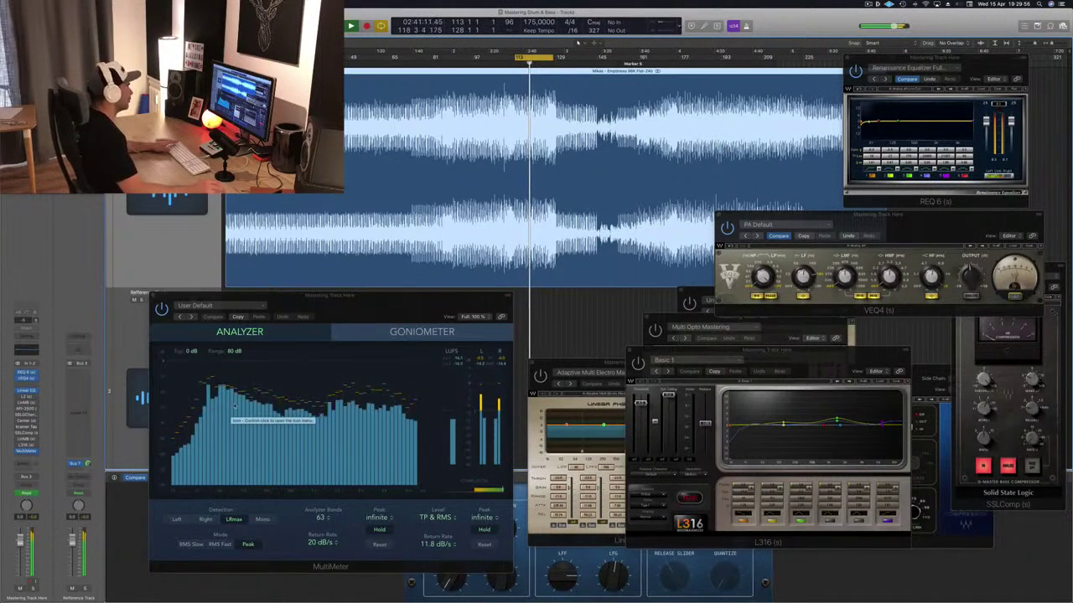
pyautogui.moveTo(368, 317); pyautogui.dragTo(344, 322)
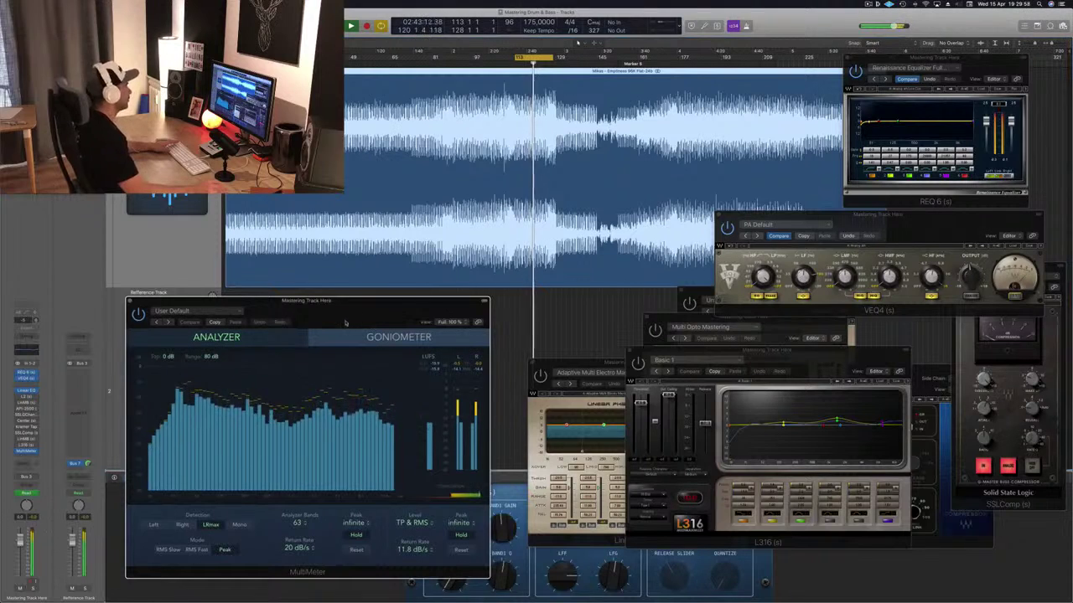
pyautogui.click(130, 301)
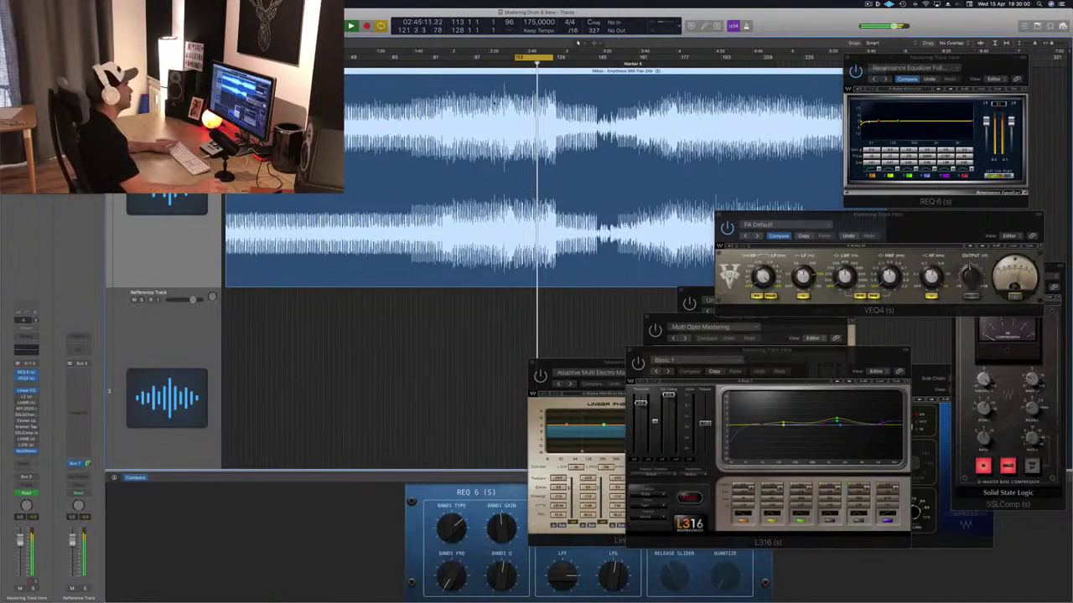
# Extend the start of the cycle range back to bar 89 and restart playback from there
pyautogui.moveTo(513, 57); pyautogui.dragTo(451, 70)
pyautogui.press('space')
pyautogui.press('space')
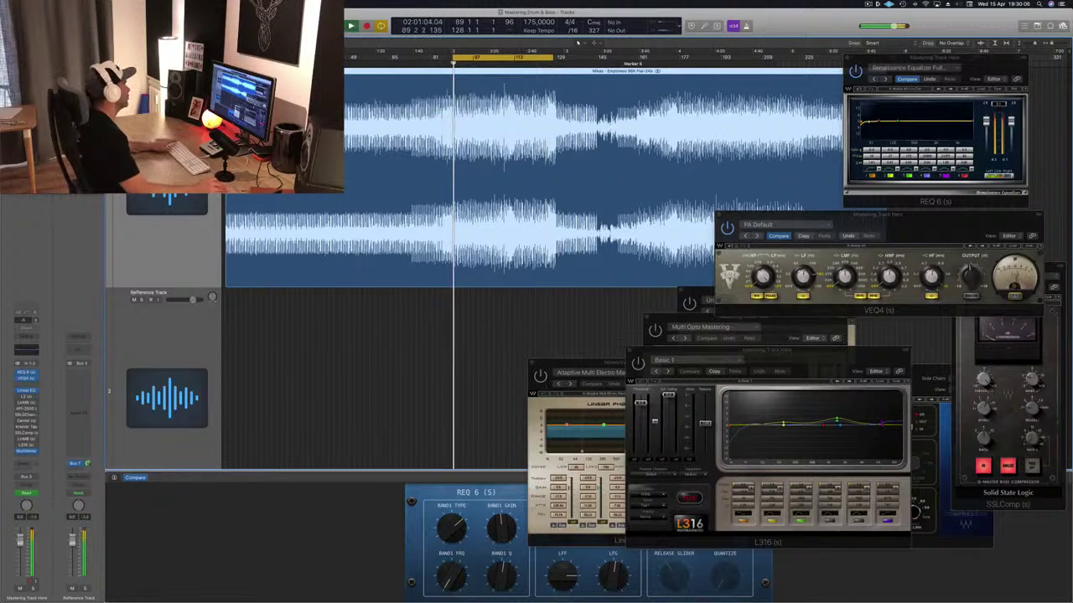
# Enable the L2 Ultramaximizer on the mastering track and place its window beneath the VEQ4
pyautogui.click(26, 398)
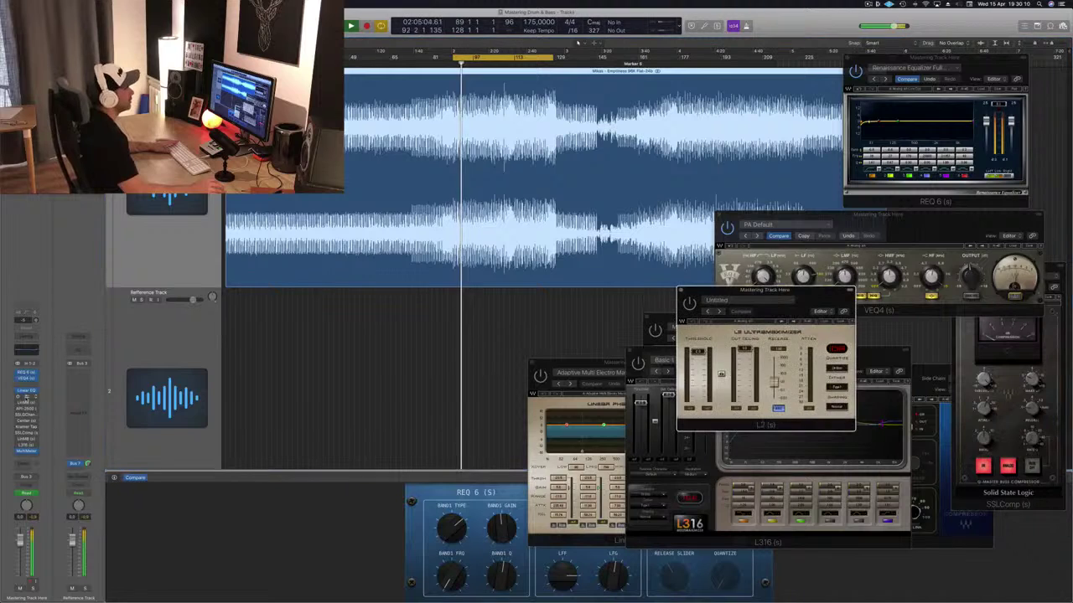
pyautogui.moveTo(813, 299); pyautogui.dragTo(848, 329)
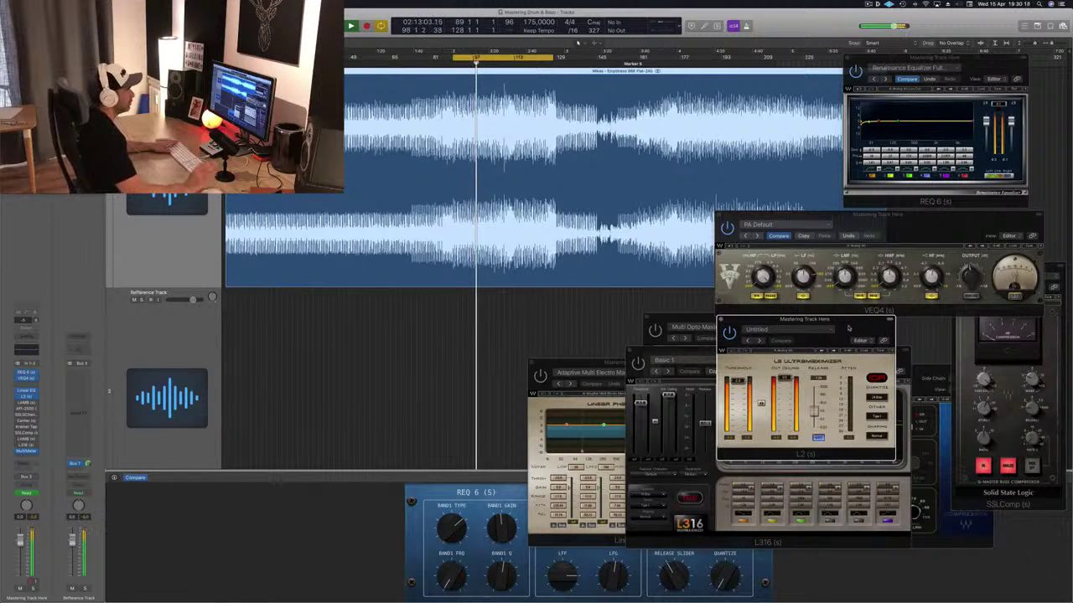
pyautogui.moveTo(848, 328); pyautogui.dragTo(848, 332)
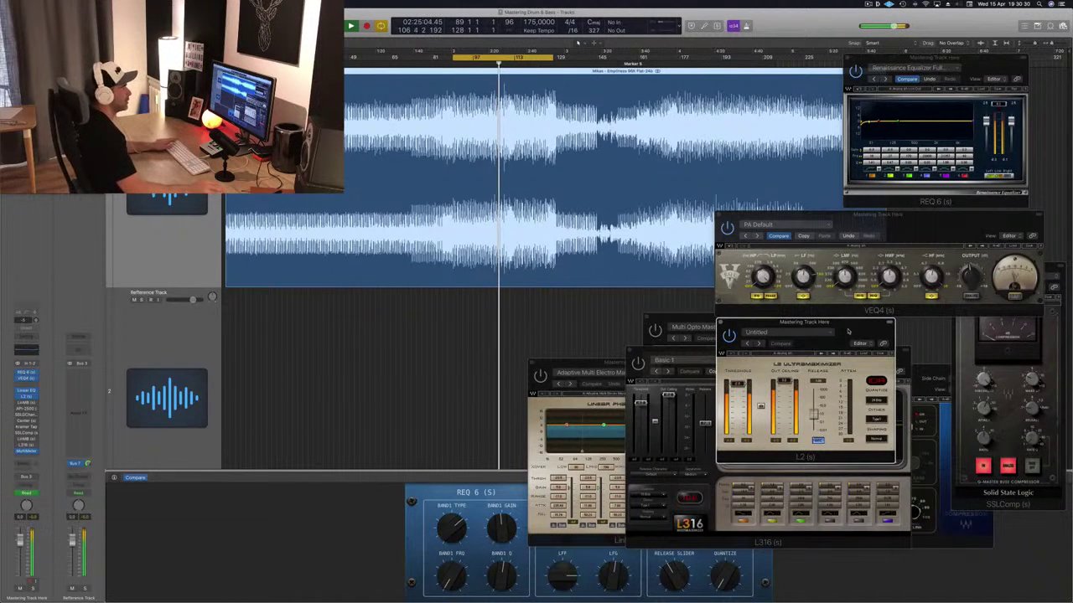
pyautogui.moveTo(848, 332); pyautogui.dragTo(846, 334)
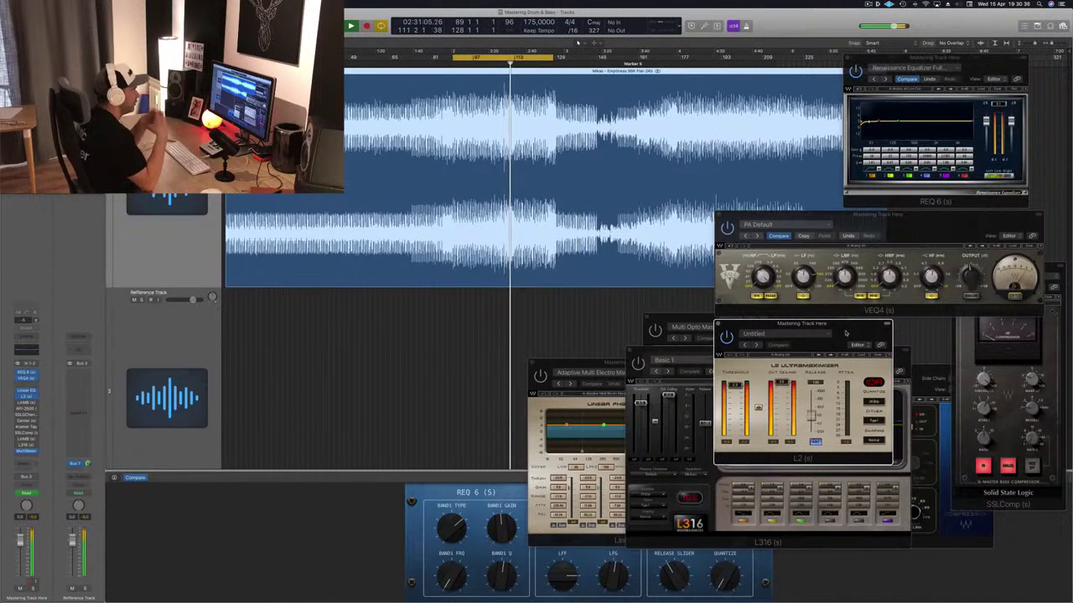
pyautogui.moveTo(845, 334); pyautogui.dragTo(848, 336)
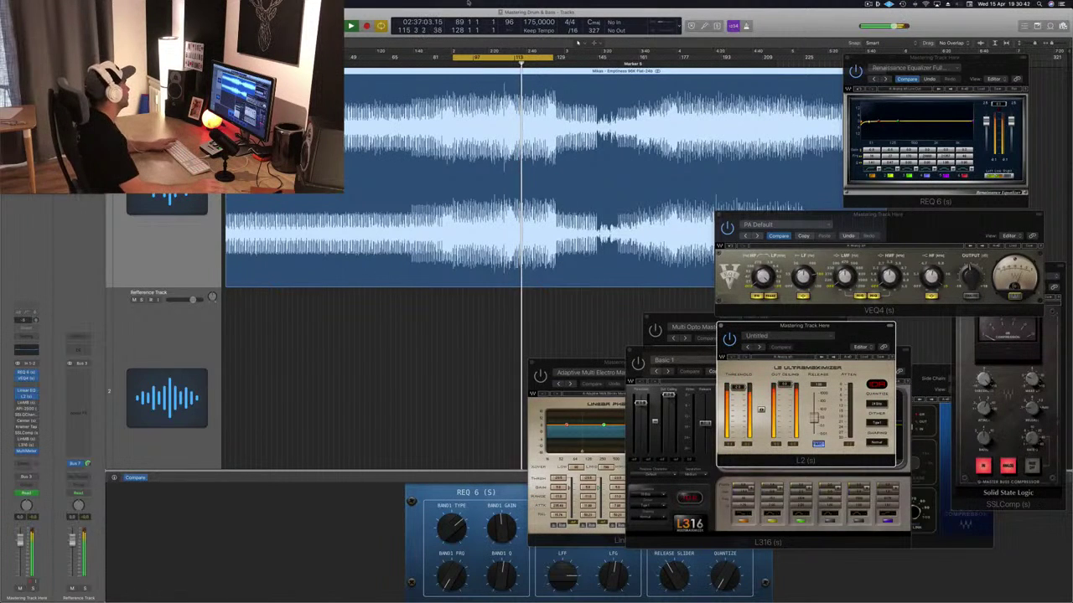
# Enable the LinMB Linear Phase Multiband on the mastering track and bring its window over the L2 and VEQ4
pyautogui.click(26, 403)
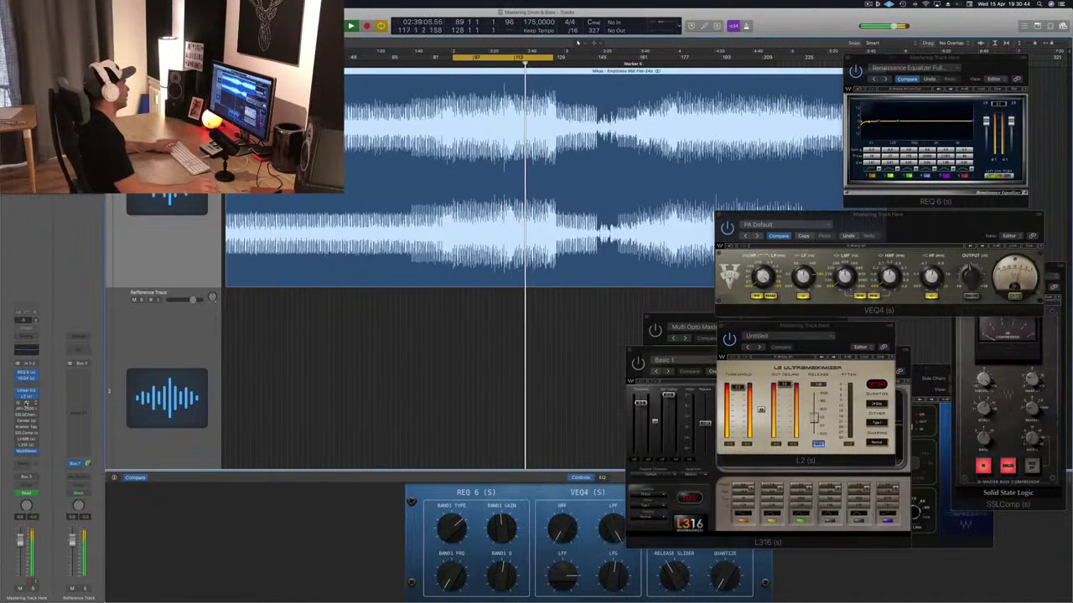
pyautogui.click(26, 403)
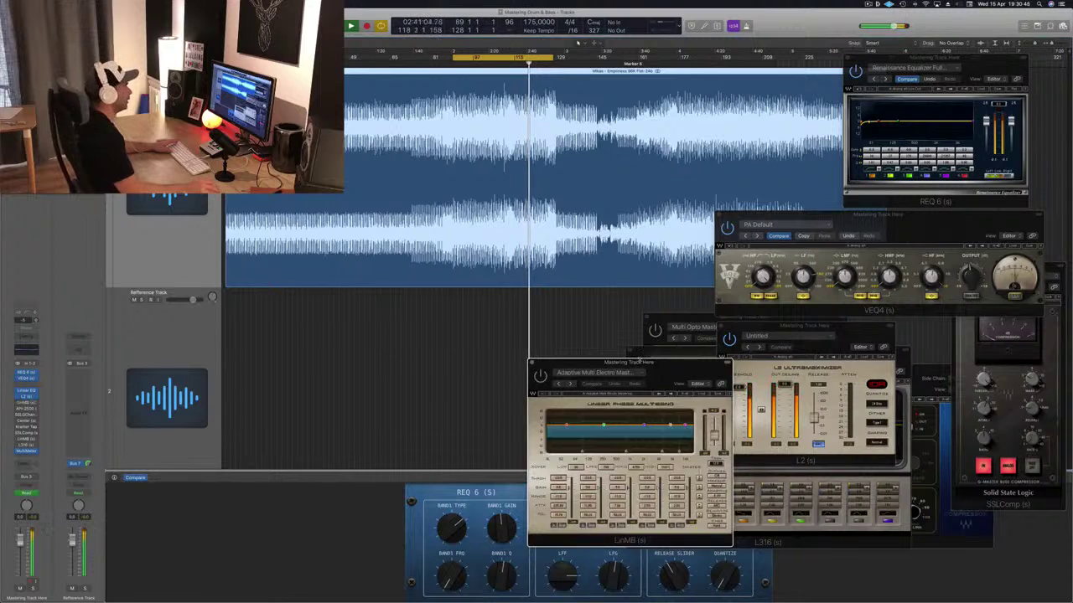
pyautogui.moveTo(673, 367); pyautogui.dragTo(871, 228)
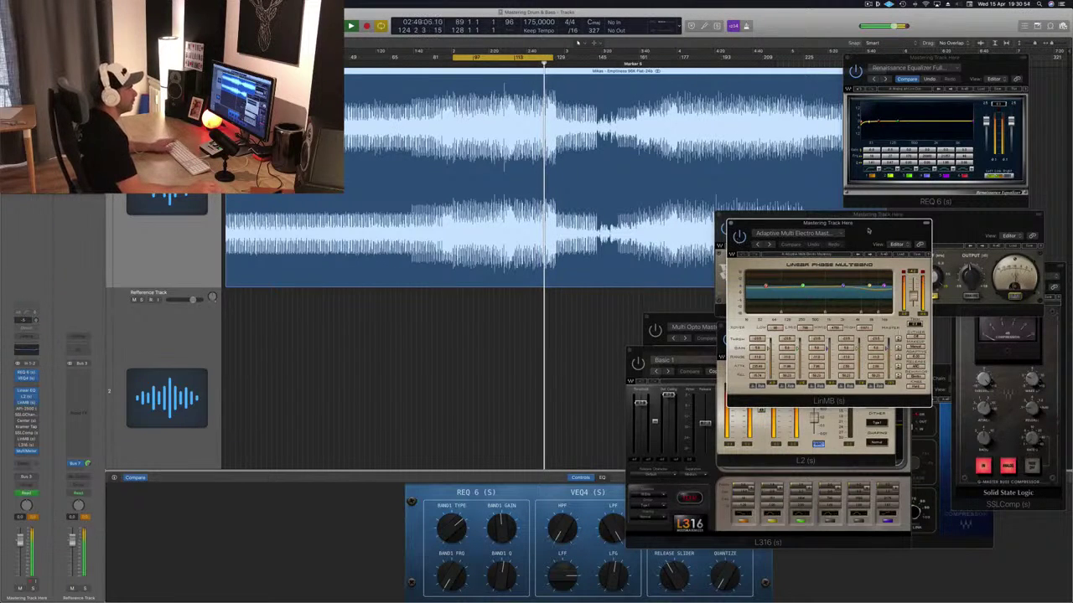
pyautogui.moveTo(868, 231)
pyautogui.mouseDown()
pyautogui.moveTo(845, 235)
pyautogui.moveTo(861, 236)
pyautogui.mouseUp()
# Replay the looped section to review the Linear Phase Multiband, and place its window beneath the VEQ4
pyautogui.press('space')
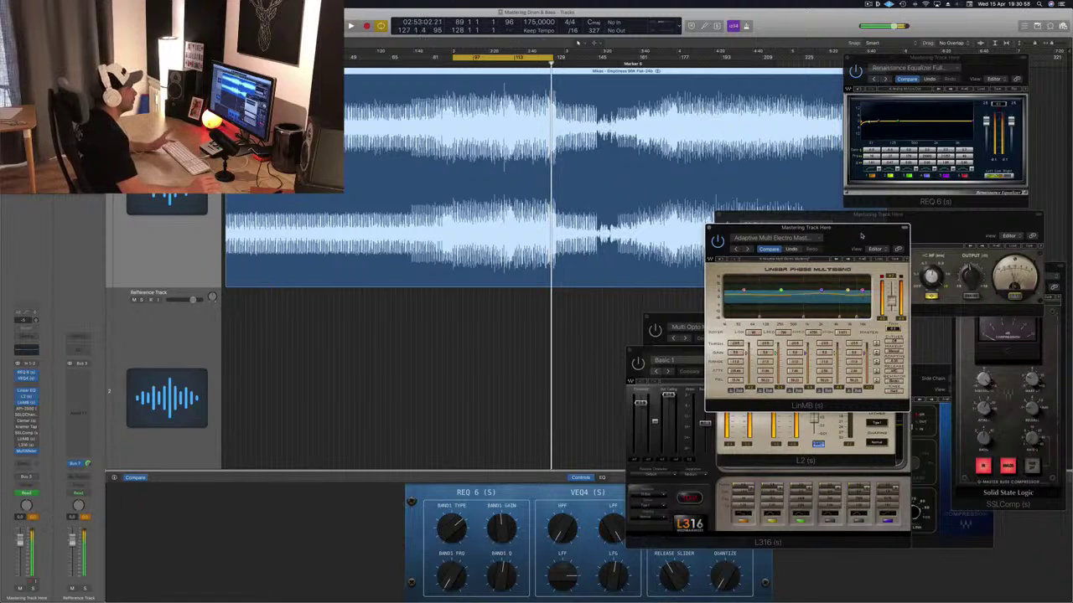
pyautogui.press('space')
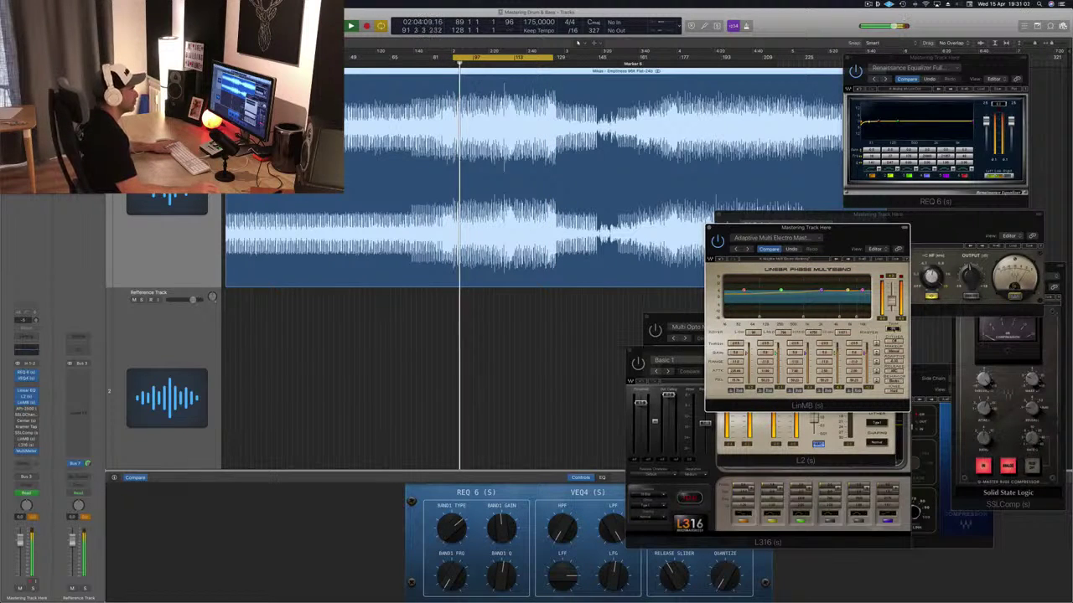
pyautogui.moveTo(850, 236); pyautogui.dragTo(851, 237)
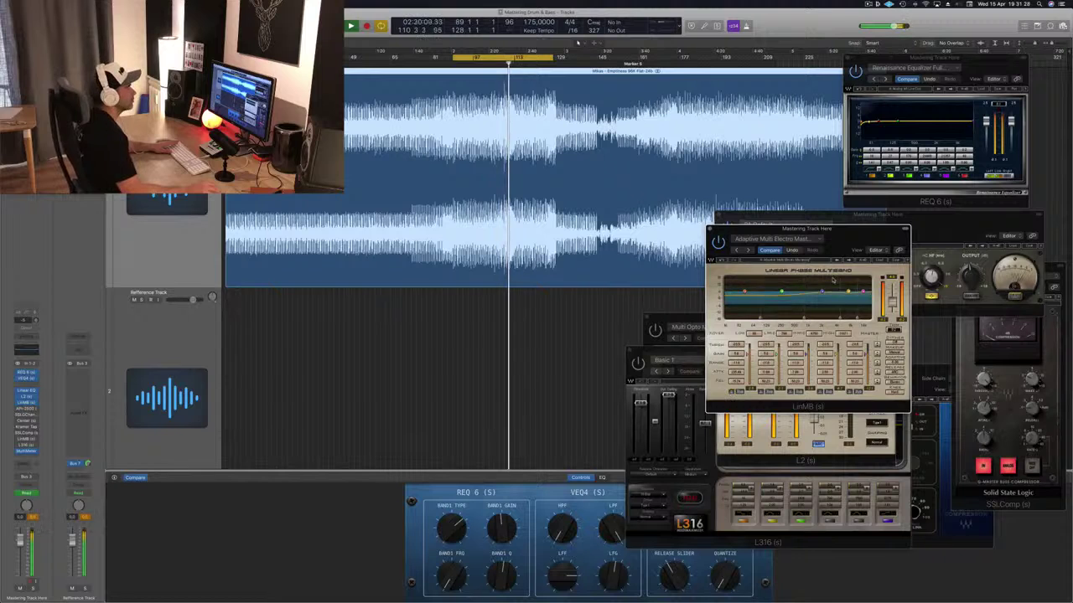
pyautogui.moveTo(865, 234); pyautogui.dragTo(869, 304)
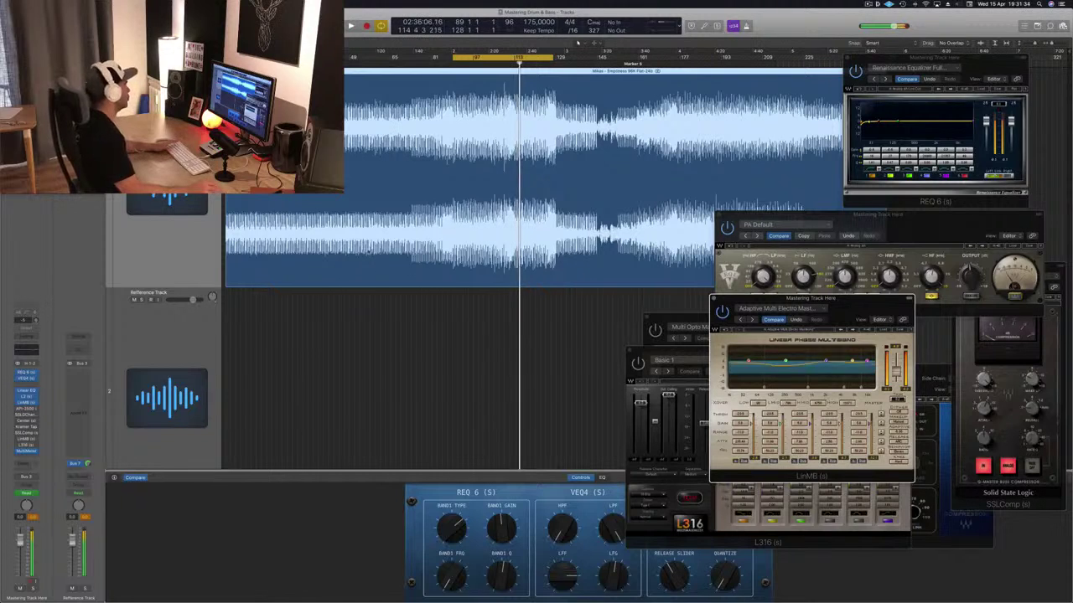
# Enable the API-2500 compressor on the mastering track, review it over the looped section and close its window
pyautogui.click(30, 411)
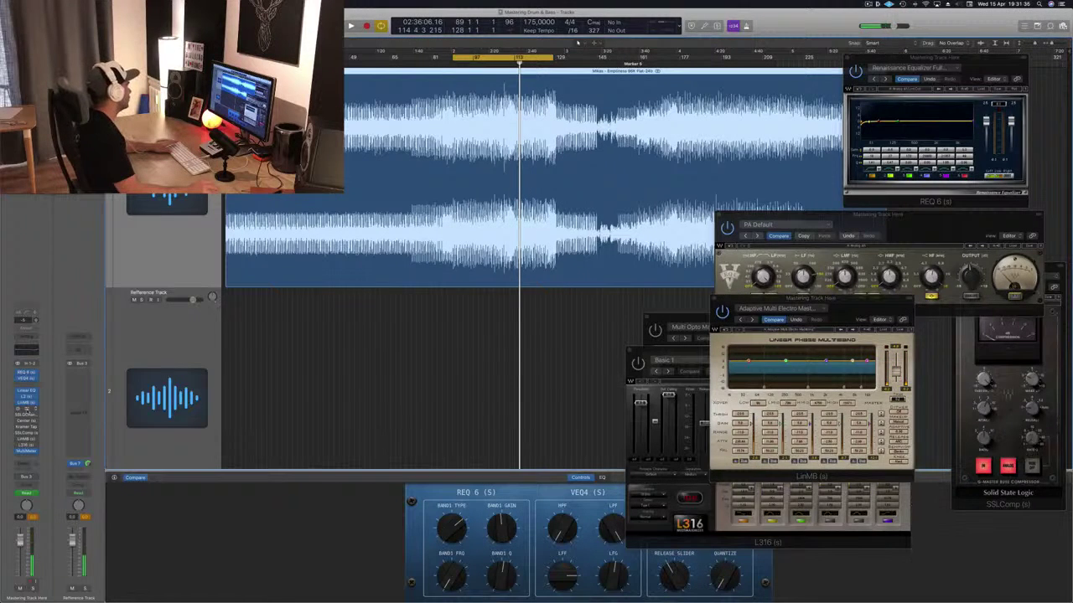
pyautogui.click(29, 410)
pyautogui.moveTo(908, 377); pyautogui.dragTo(783, 307)
pyautogui.press('space')
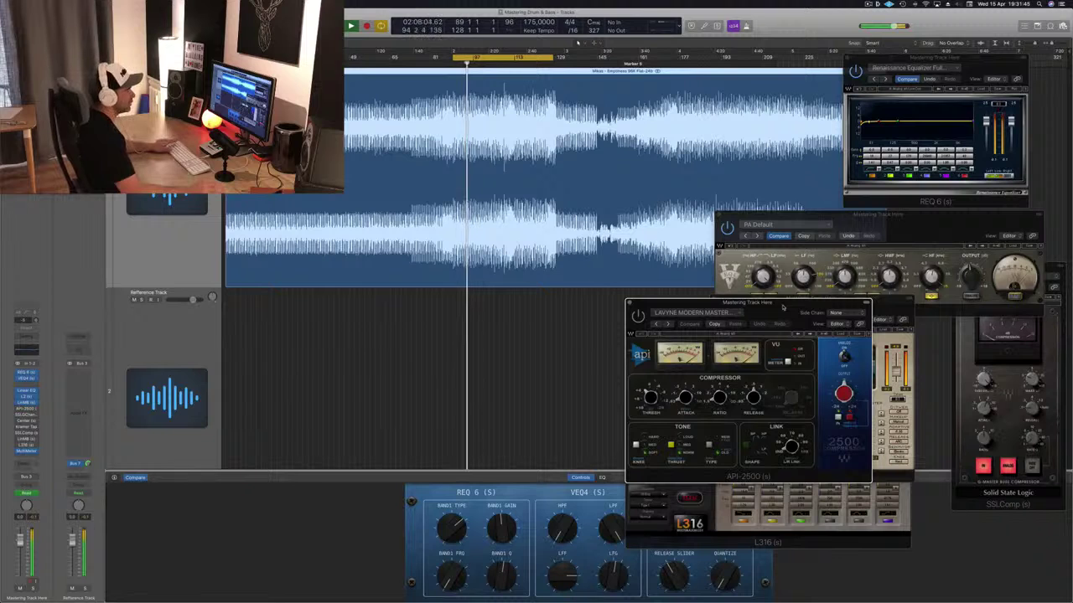
pyautogui.moveTo(782, 306); pyautogui.dragTo(781, 307)
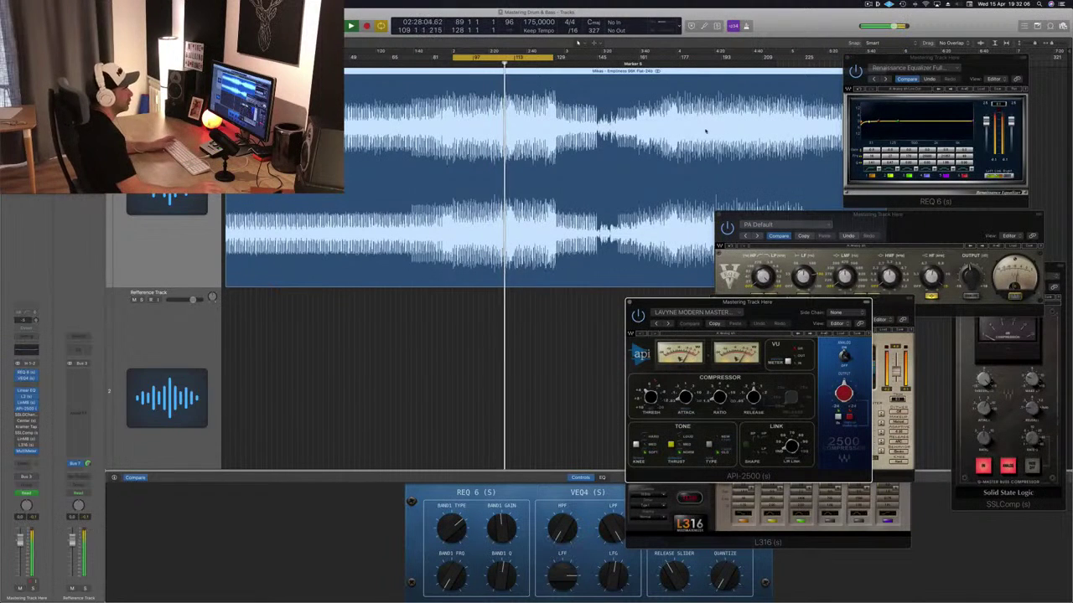
pyautogui.click(630, 303)
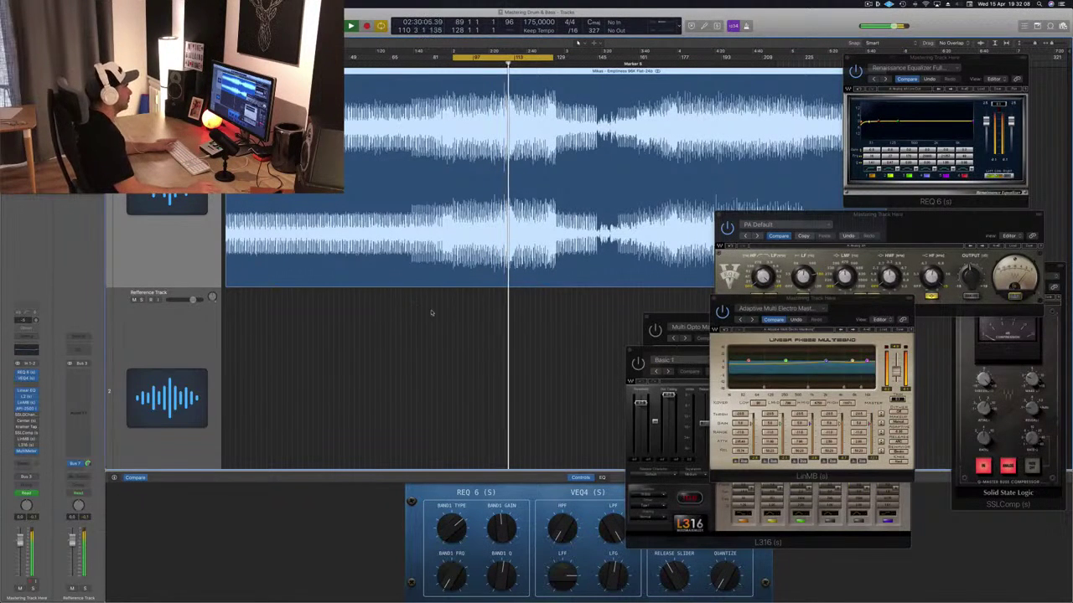
# Enable the SSLGChannel on the mastering track and place its window beside the Linear Phase Multiband
pyautogui.click(26, 415)
pyautogui.moveTo(70, 18); pyautogui.dragTo(592, 175)
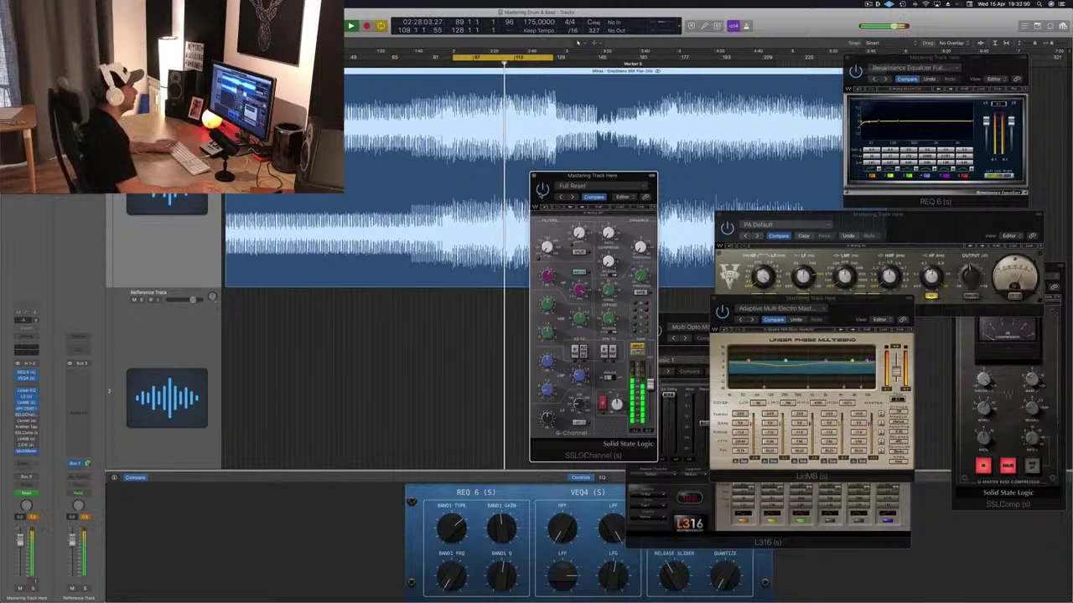
pyautogui.moveTo(613, 180); pyautogui.dragTo(678, 169)
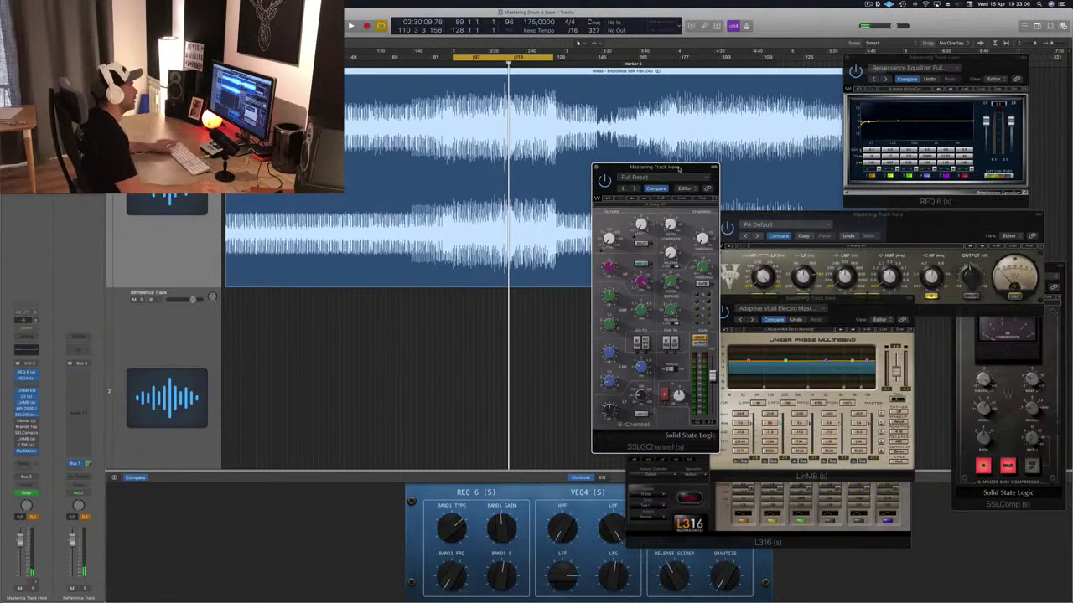
pyautogui.moveTo(679, 168); pyautogui.dragTo(673, 165)
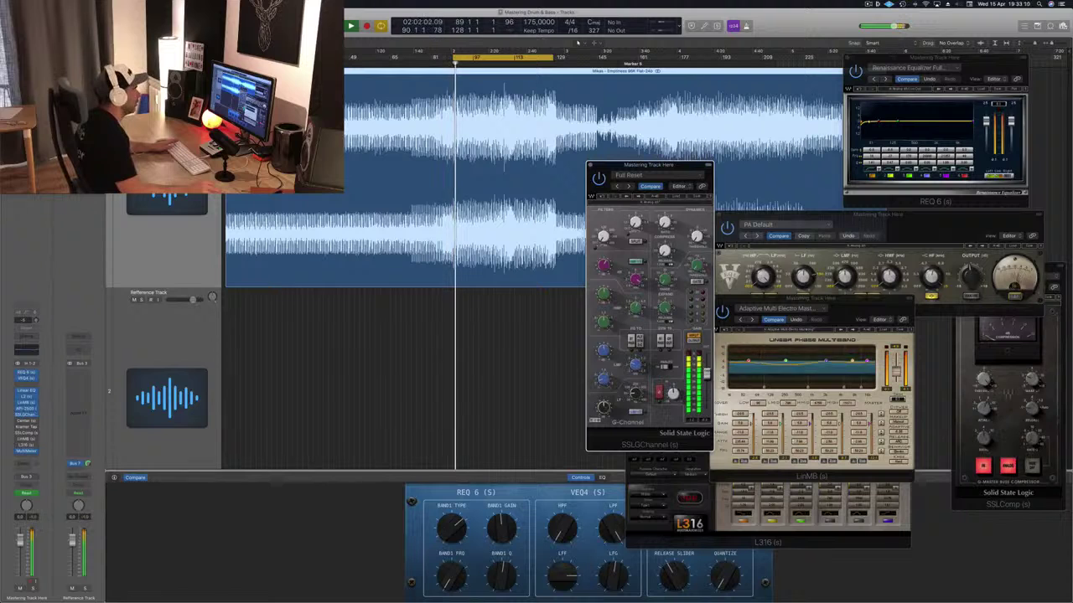
# Adjust the G-Channel's low-frequency gain, then replay the loop and reset the clip indicator on its level meter
pyautogui.moveTo(604, 408); pyautogui.dragTo(605, 406)
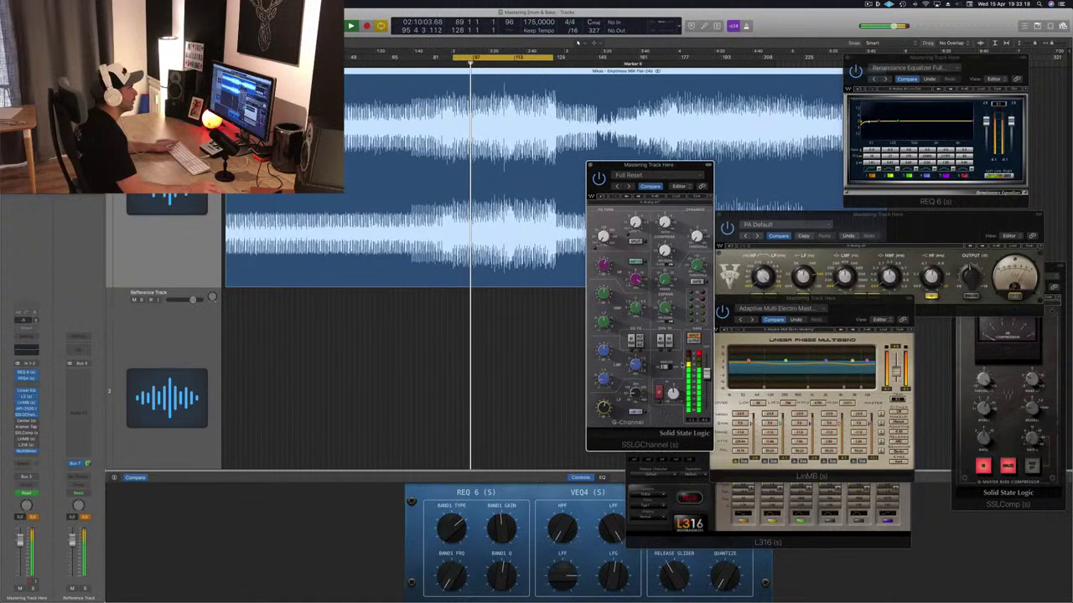
pyautogui.press('space')
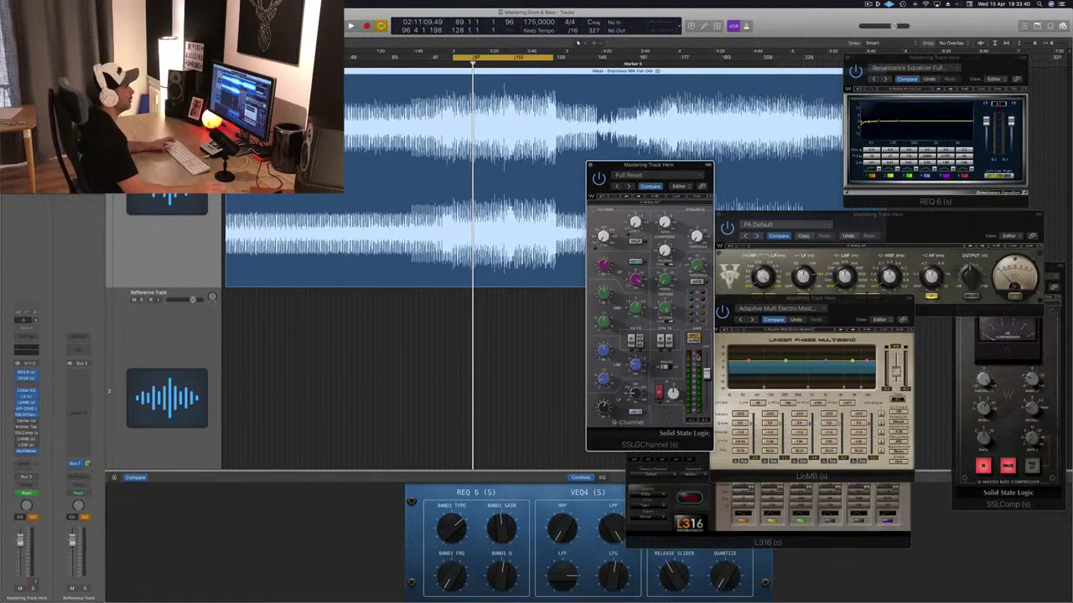
pyautogui.press('space')
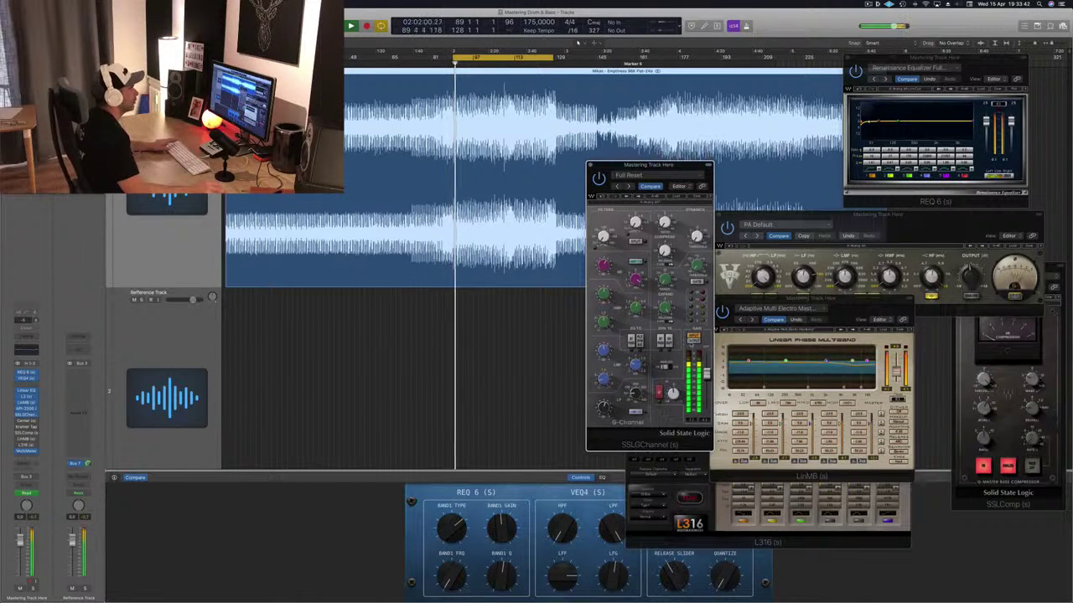
pyautogui.moveTo(673, 171); pyautogui.dragTo(760, 215)
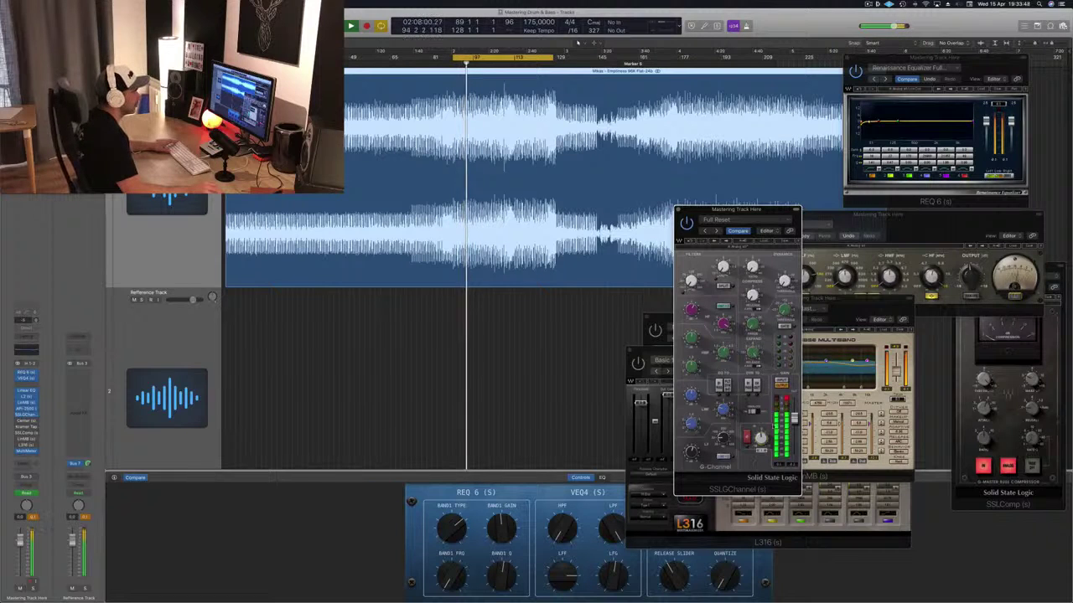
pyautogui.click(785, 399)
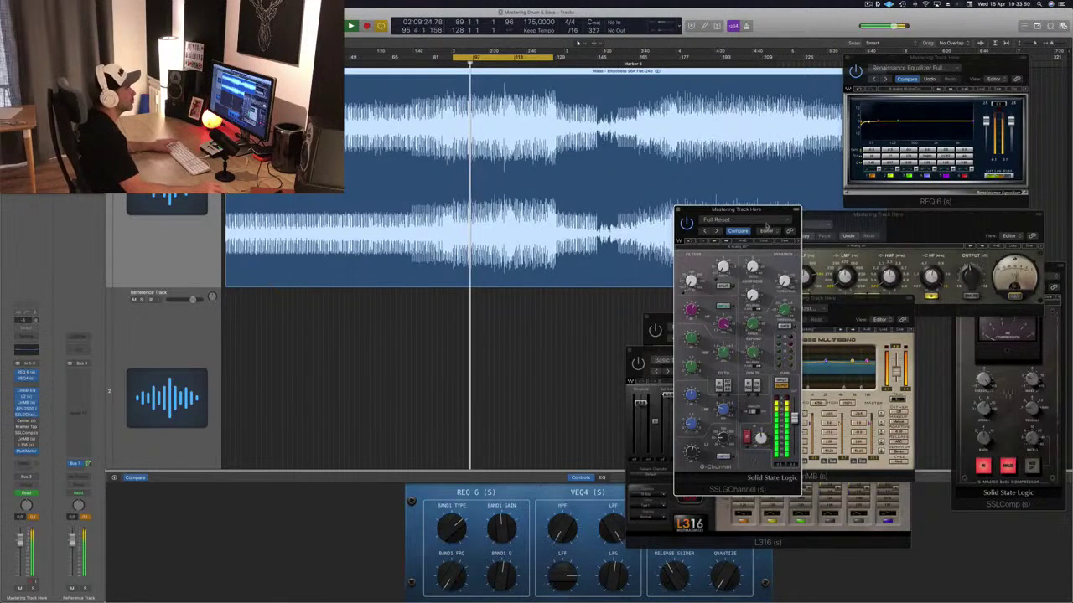
# Rearrange the plugin windows so the SSLGChannel lies over the Linear Phase Multiband and VEQ4
pyautogui.moveTo(760, 213); pyautogui.dragTo(1013, 243)
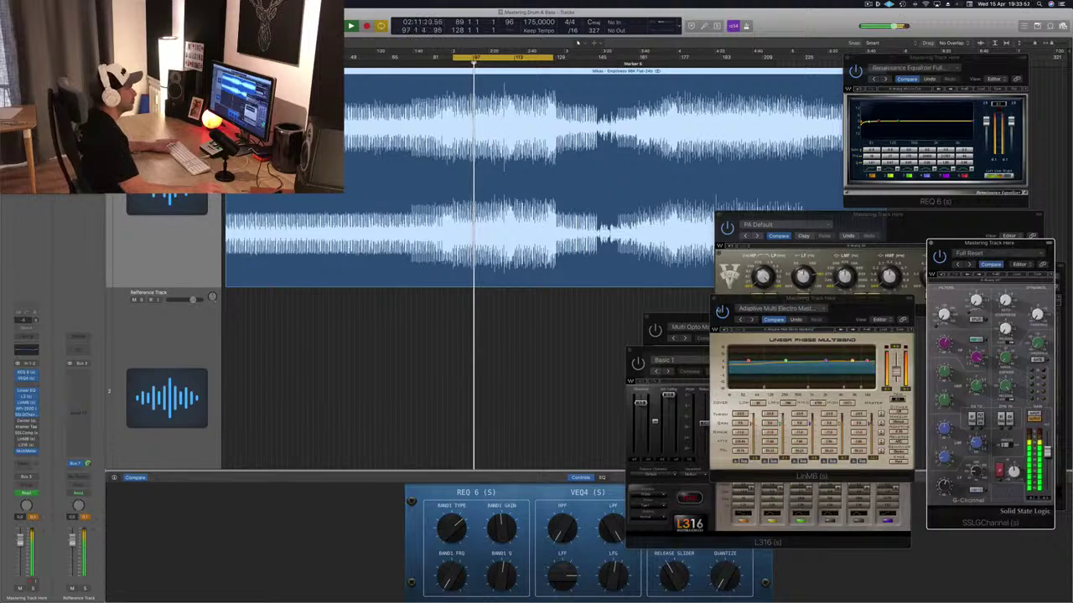
pyautogui.moveTo(843, 309); pyautogui.dragTo(820, 310)
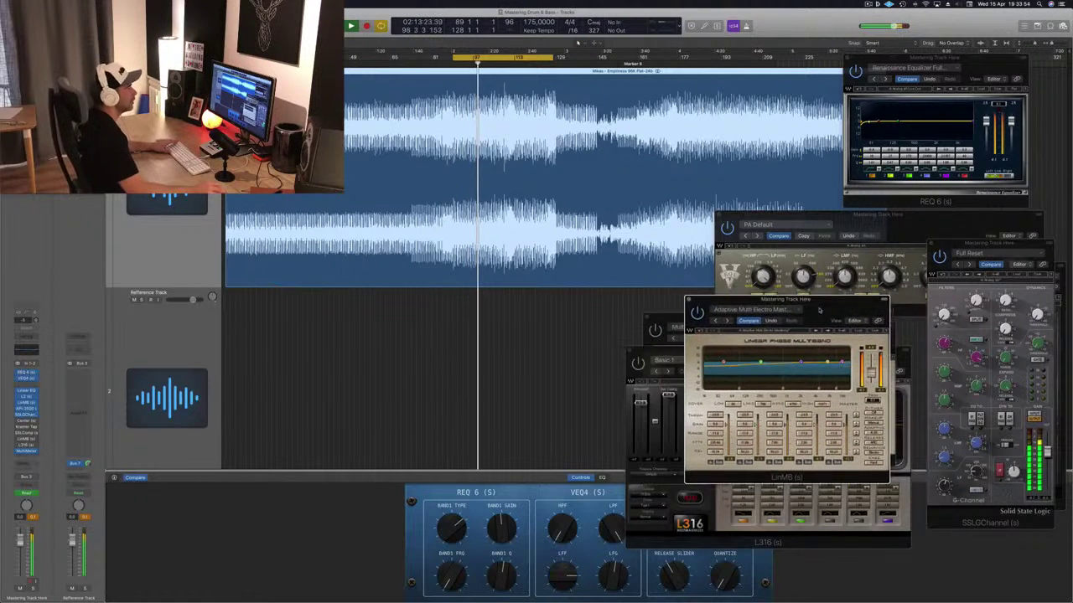
pyautogui.click(940, 258)
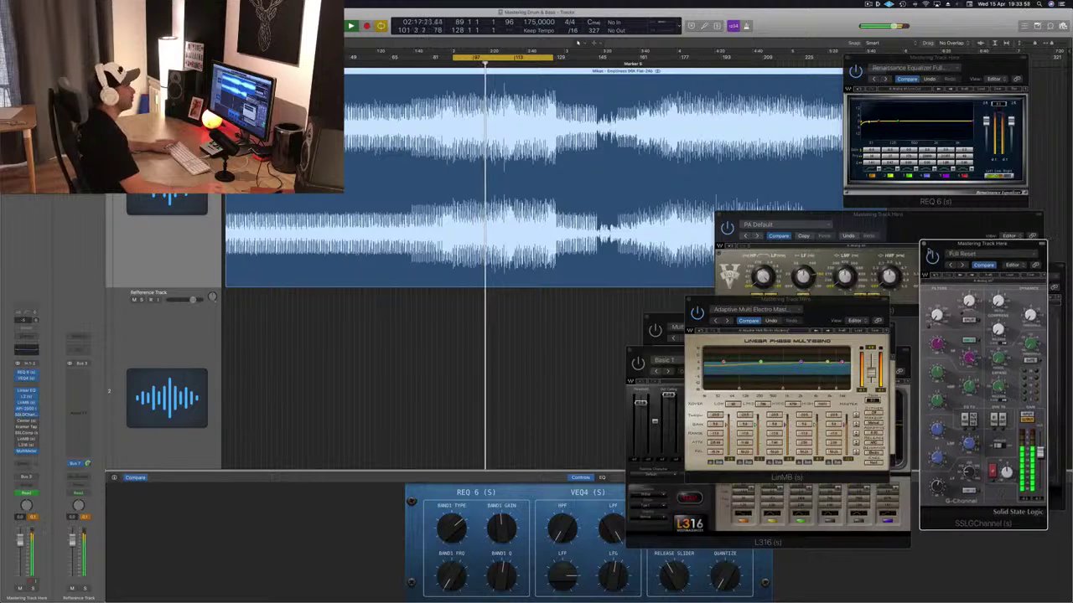
pyautogui.moveTo(943, 249); pyautogui.dragTo(736, 223)
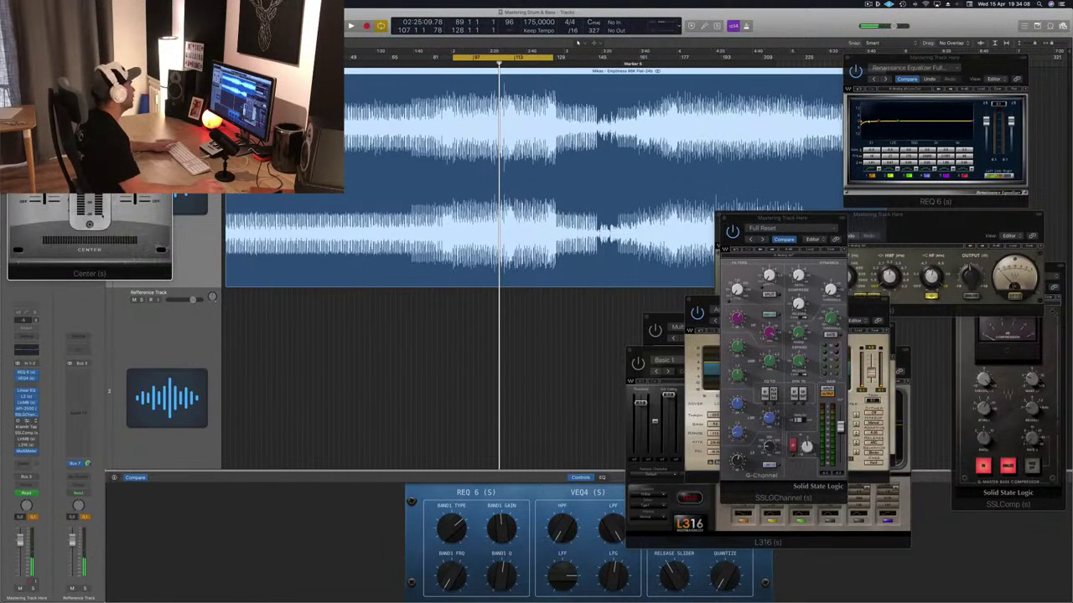
# Enable the Center plugin on the mastering track, review it over the looped section and close its window
pyautogui.moveTo(129, 23); pyautogui.dragTo(739, 242)
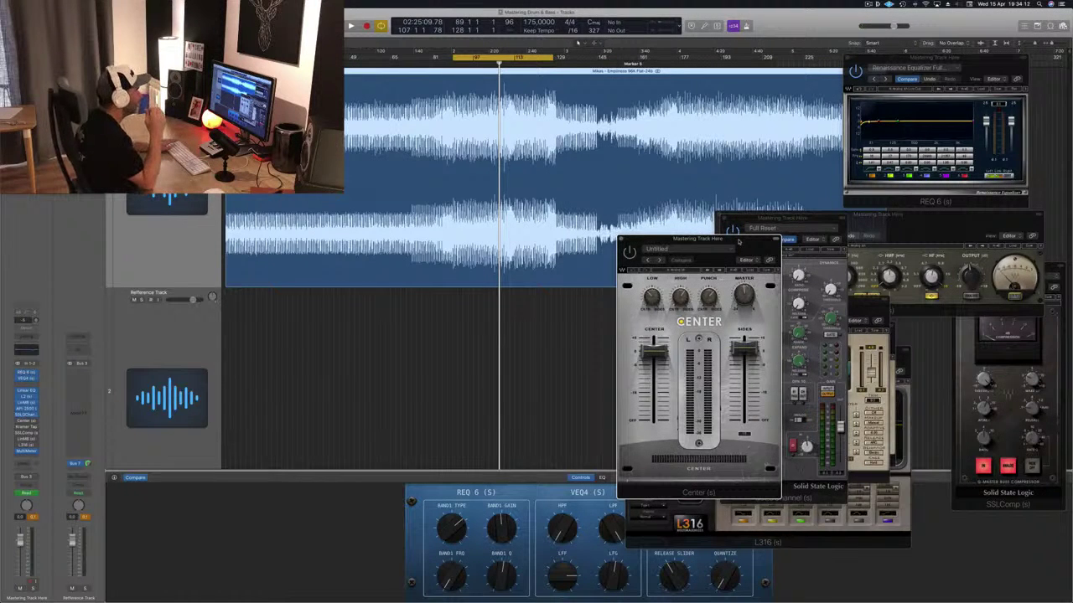
pyautogui.press('space')
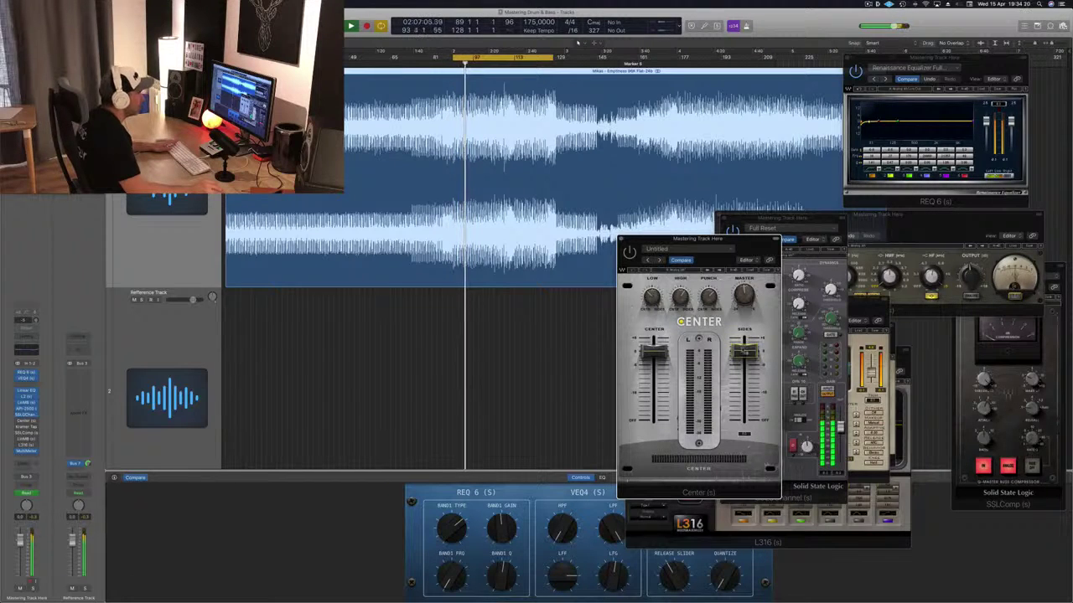
pyautogui.moveTo(691, 243); pyautogui.dragTo(678, 238)
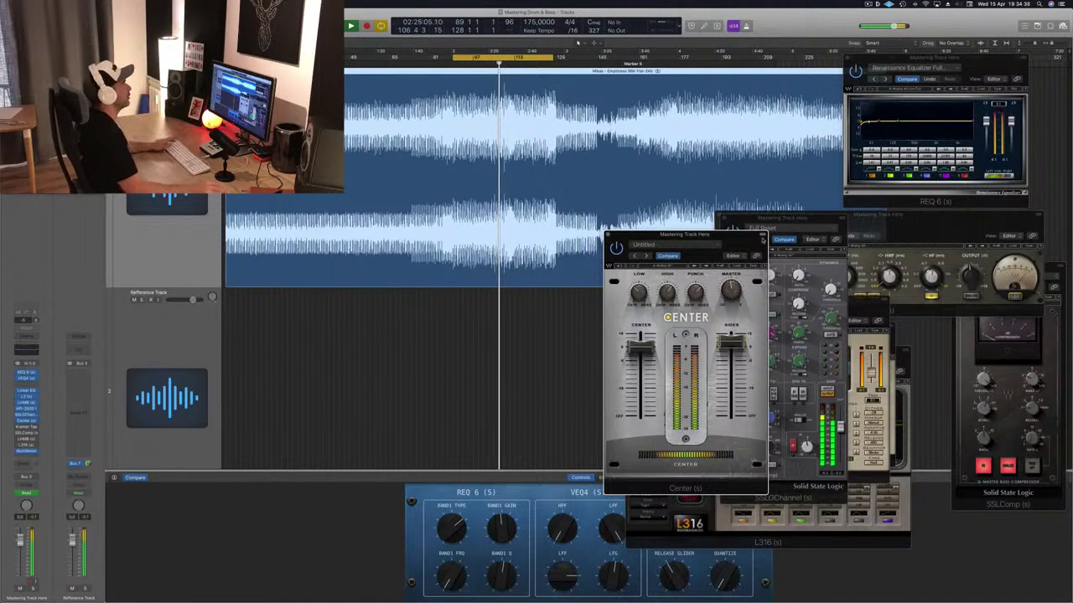
pyautogui.click(608, 236)
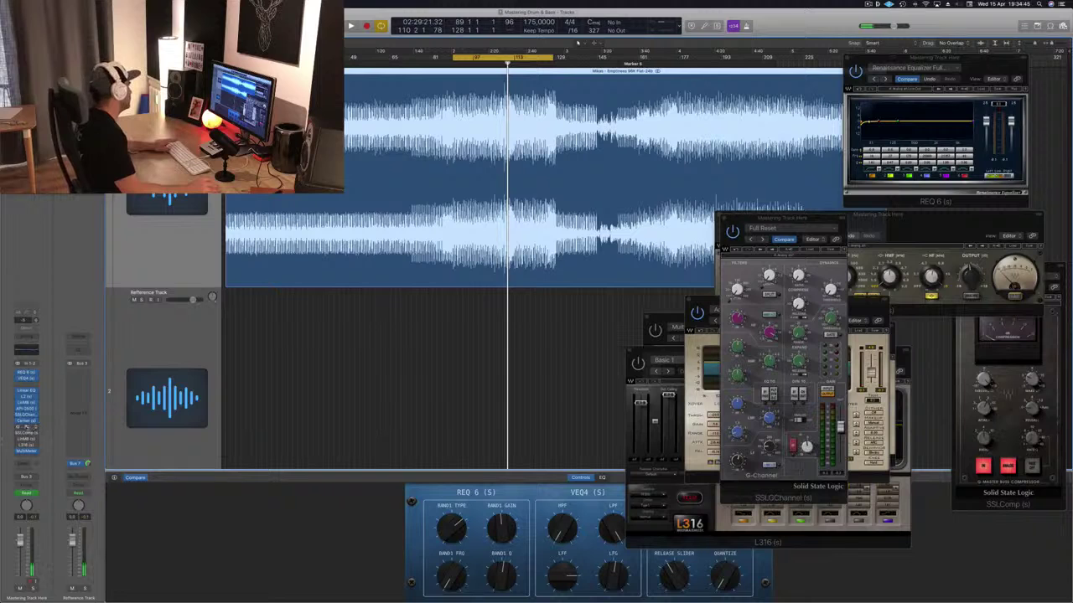
# Enable the Kramer Tape on the mastering track, review it during loop playback and place its window over the SSLGChannel
pyautogui.click(26, 427)
pyautogui.moveTo(175, 29); pyautogui.dragTo(826, 244)
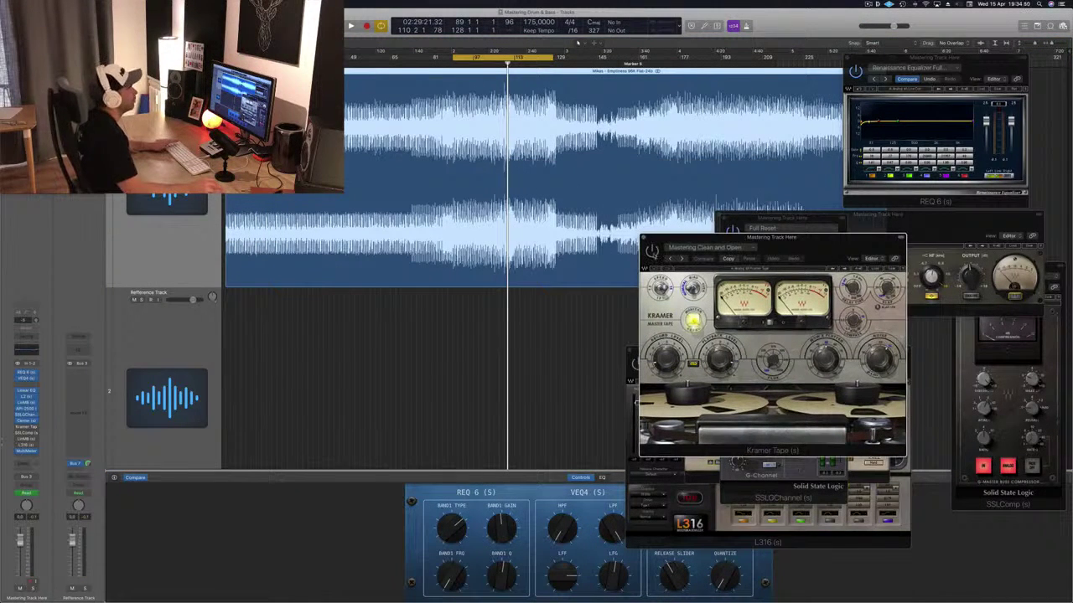
pyautogui.press('space')
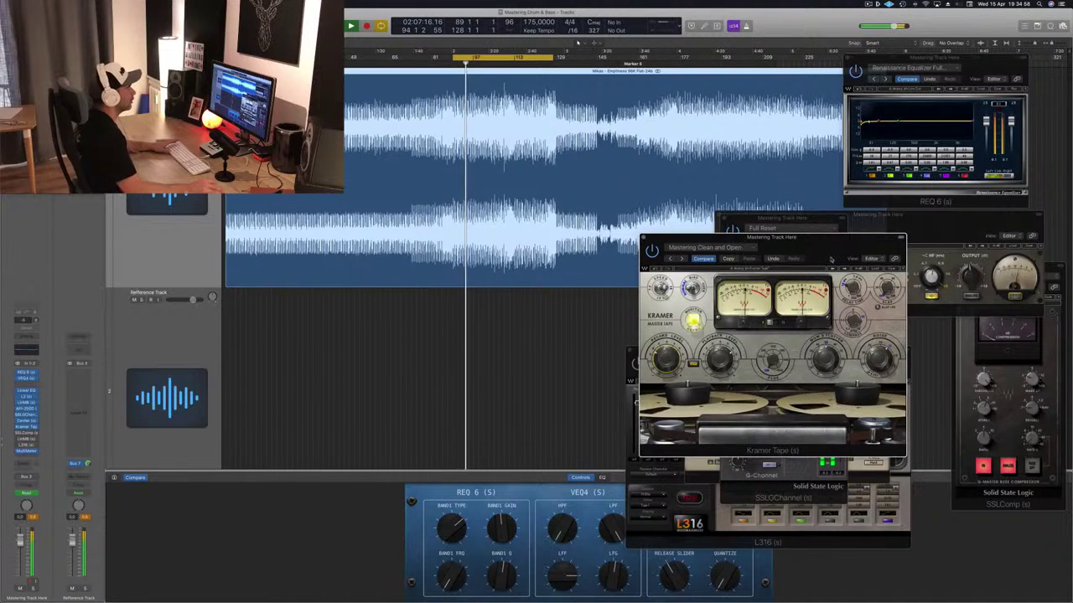
pyautogui.moveTo(832, 253); pyautogui.dragTo(820, 255)
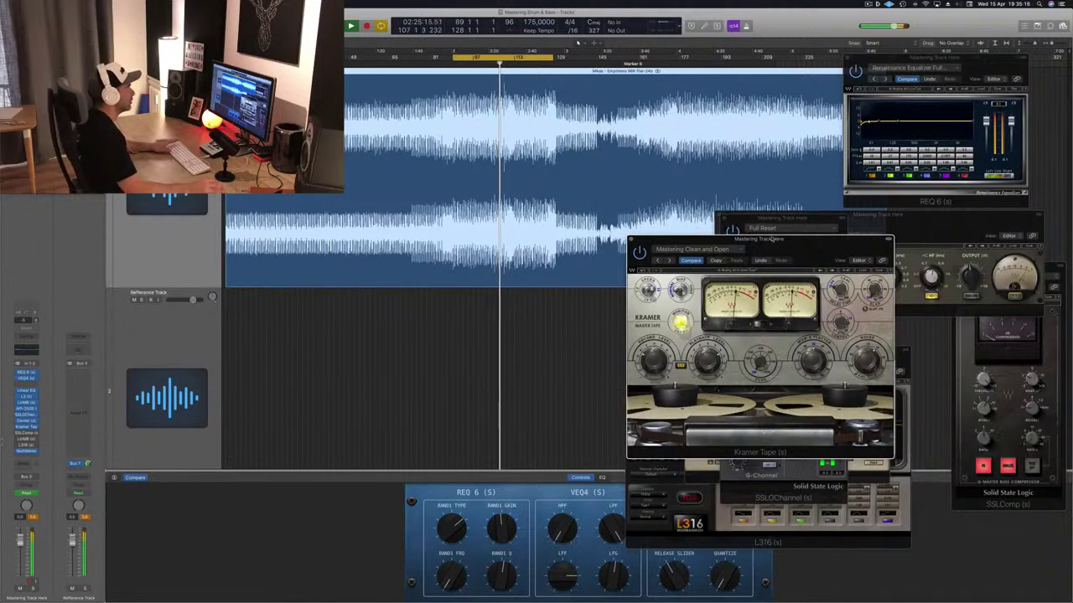
pyautogui.moveTo(803, 251); pyautogui.dragTo(898, 259)
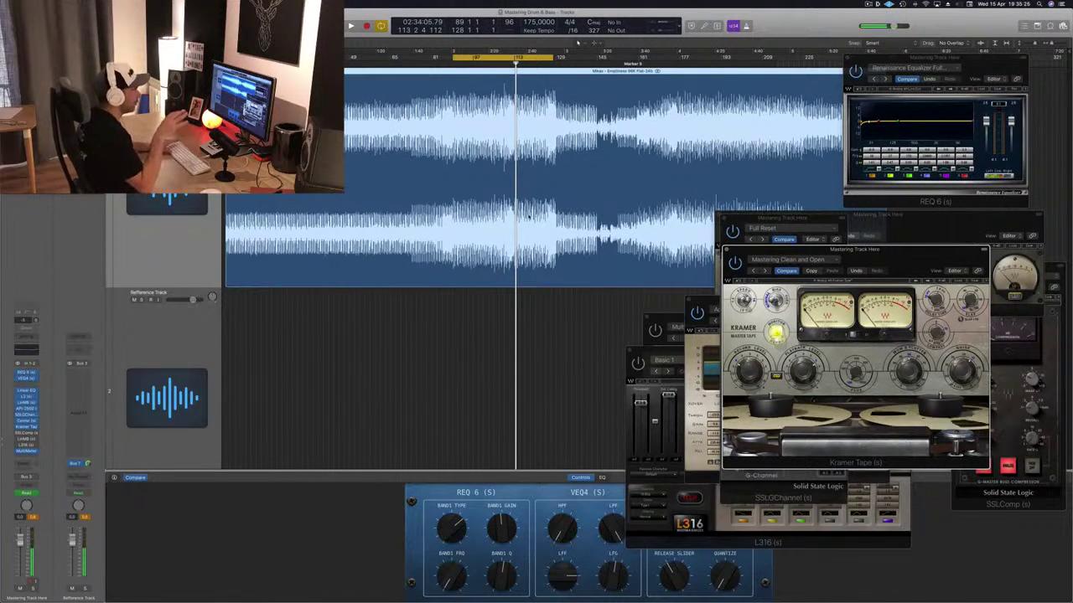
# Replay the loop, enable the SSLComp on the mastering track, place its window beside the Kramer Tape and open the MultiMeter
pyautogui.press('space')
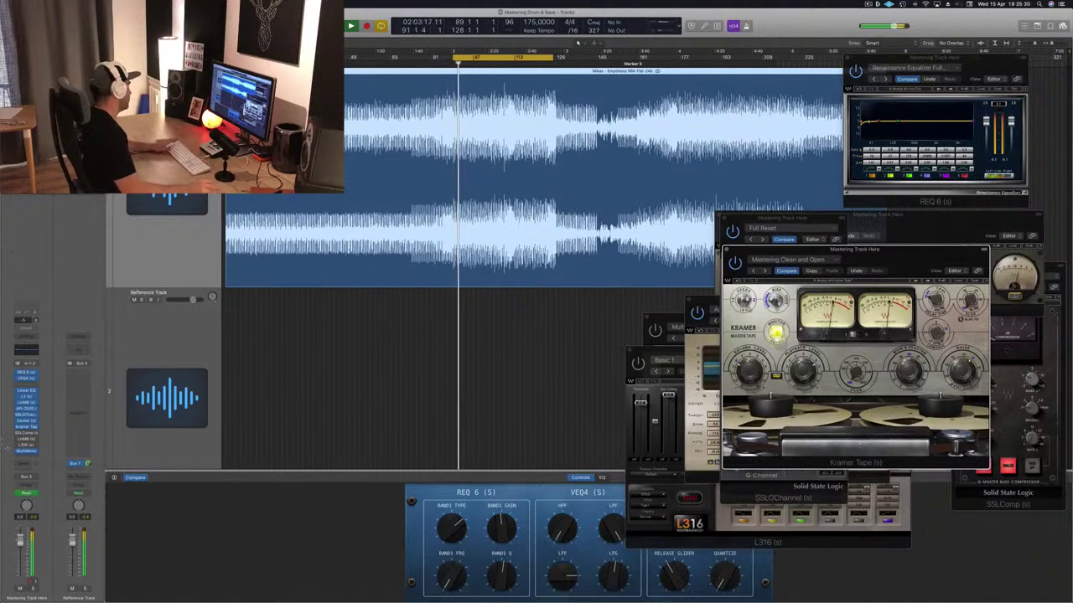
pyautogui.click(33, 433)
pyautogui.click(33, 433)
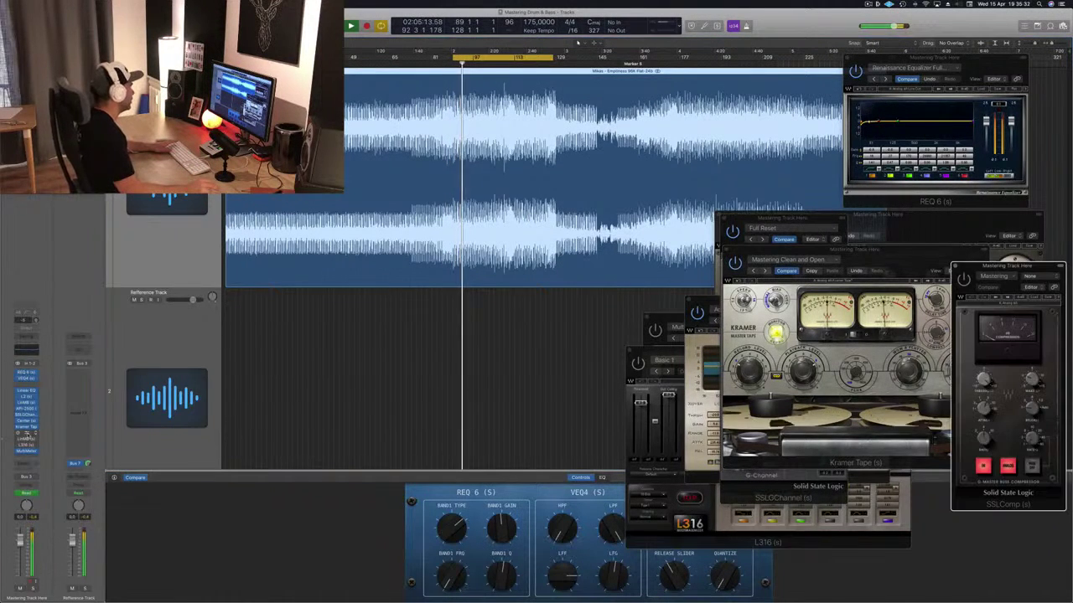
pyautogui.moveTo(1005, 266); pyautogui.dragTo(703, 197)
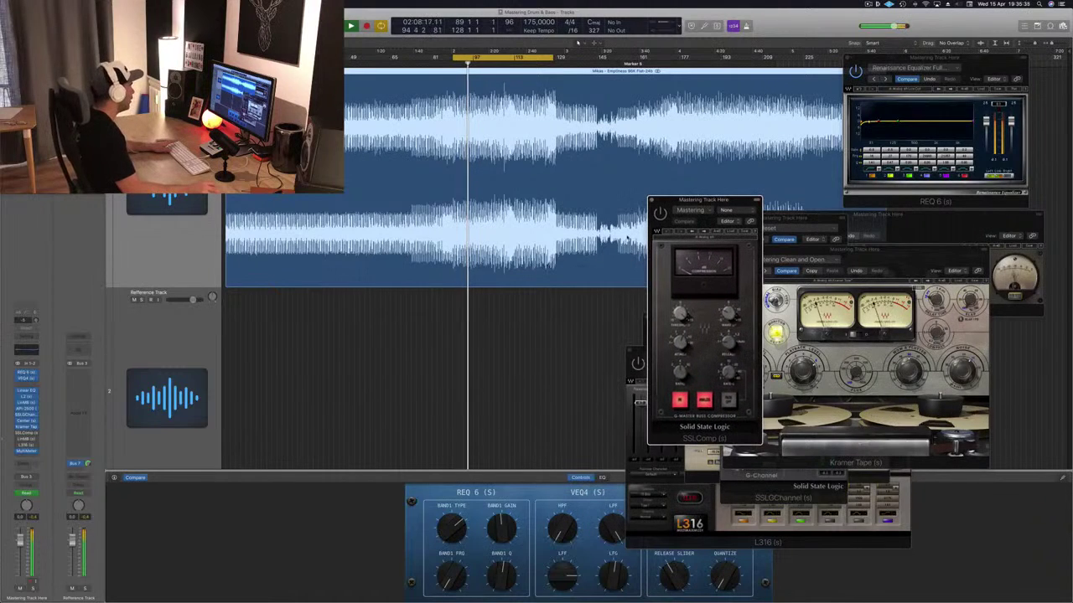
pyautogui.click(26, 451)
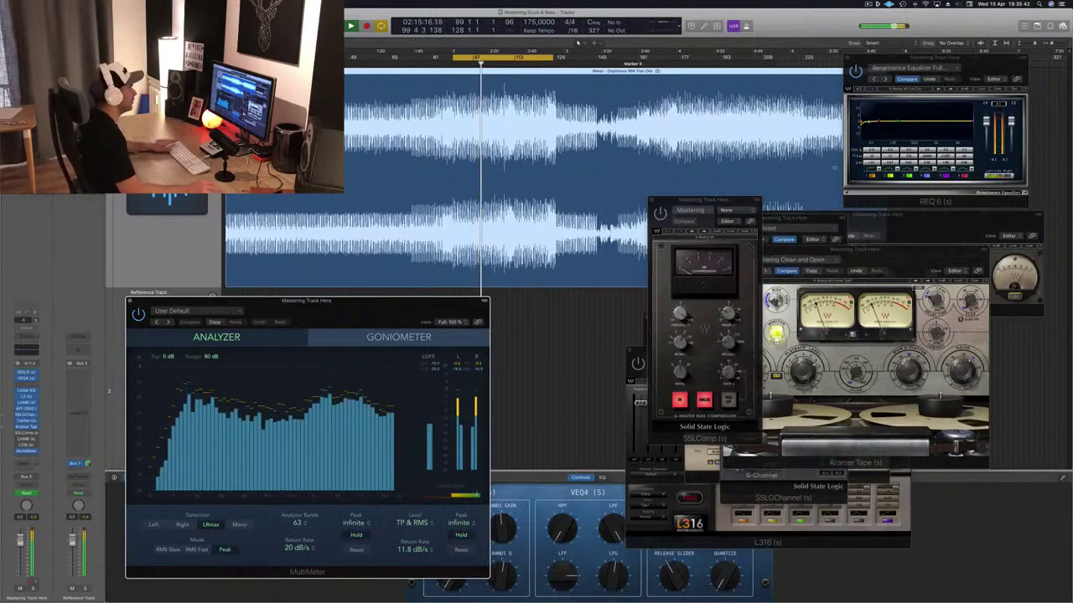
# Adjust the SSLComp during loop playback, move its window next to the MultiMeter and restart the loop
pyautogui.click(726, 202)
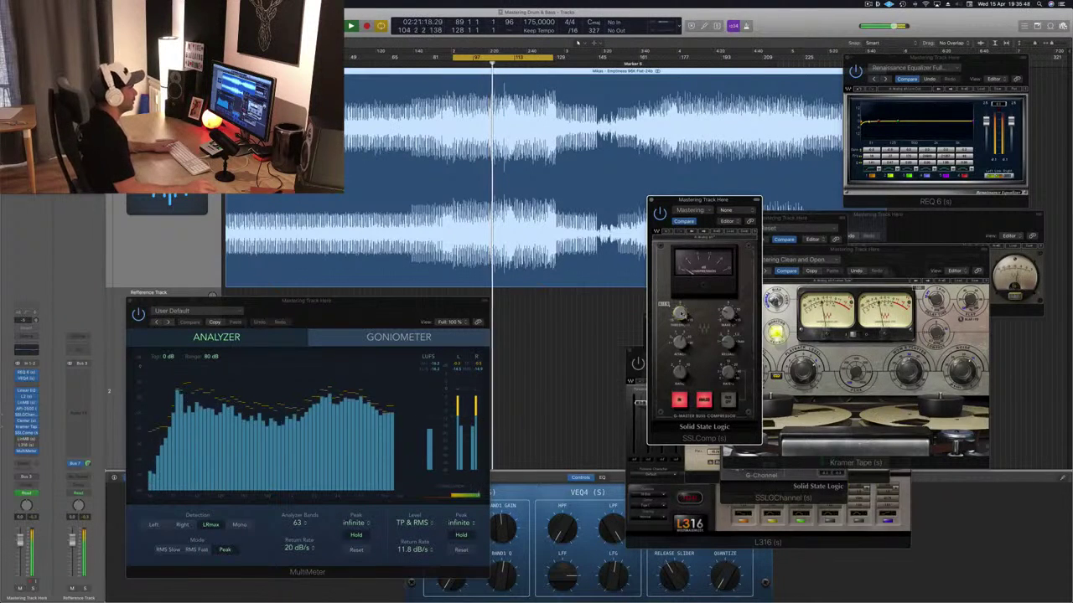
pyautogui.moveTo(731, 202); pyautogui.dragTo(704, 297)
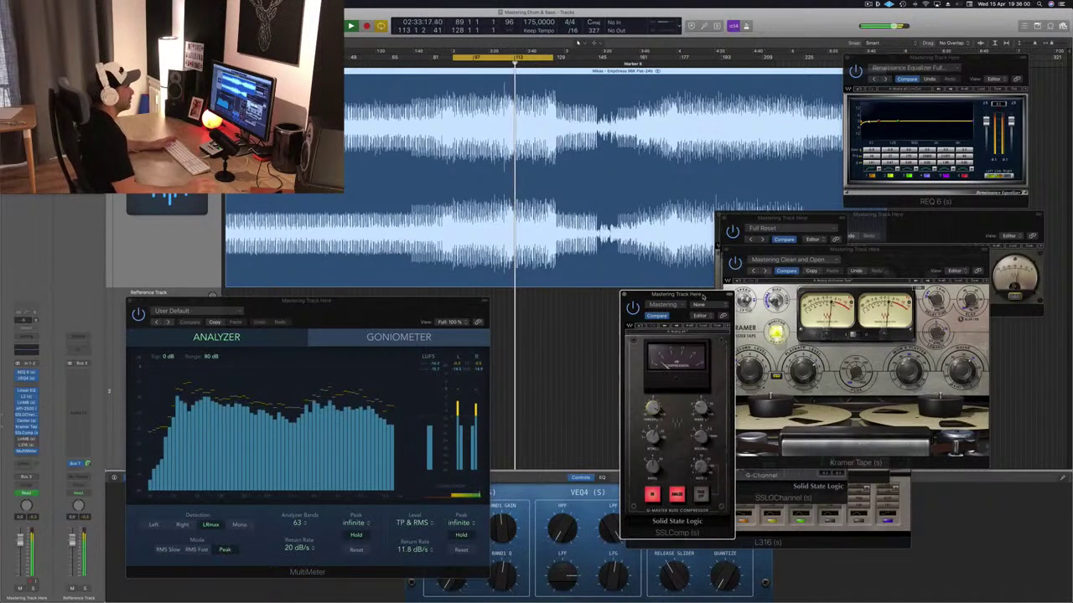
pyautogui.moveTo(704, 297); pyautogui.dragTo(690, 297)
pyautogui.press('space')
pyautogui.press('space')
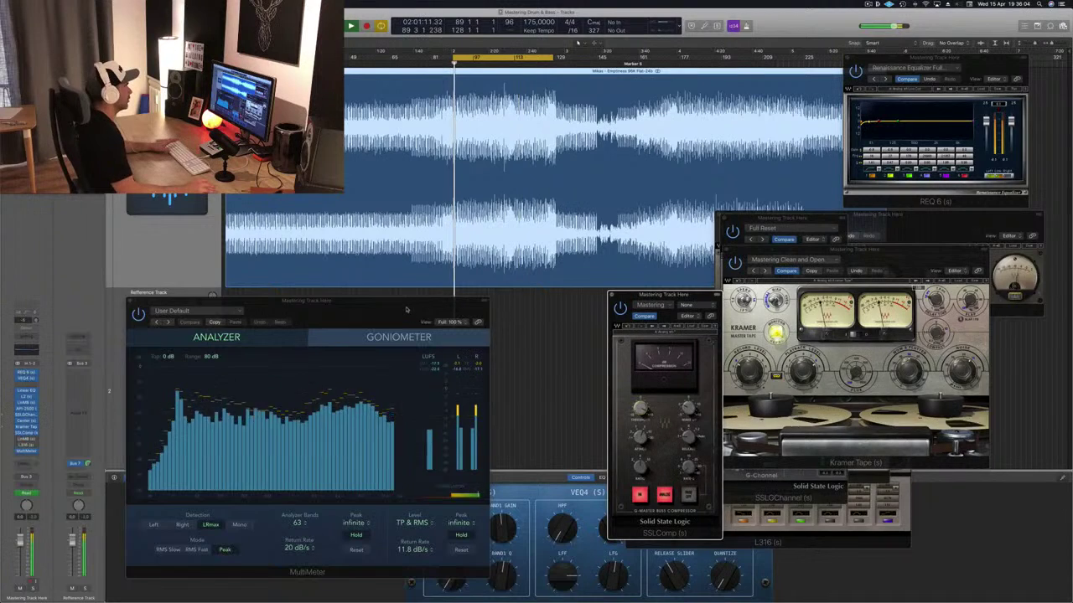
# Shift the MultiMeter closer to the SSLComp, compare the compressor switched on and off, and close its window
pyautogui.moveTo(406, 309); pyautogui.dragTo(442, 307)
pyautogui.click(620, 309)
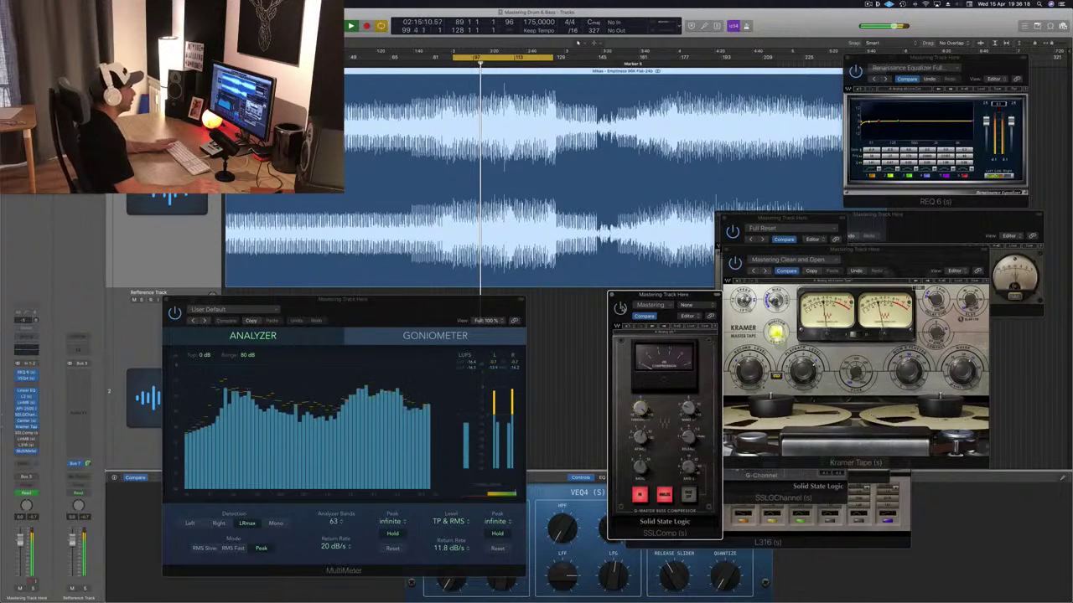
pyautogui.moveTo(612, 296); pyautogui.dragTo(616, 296)
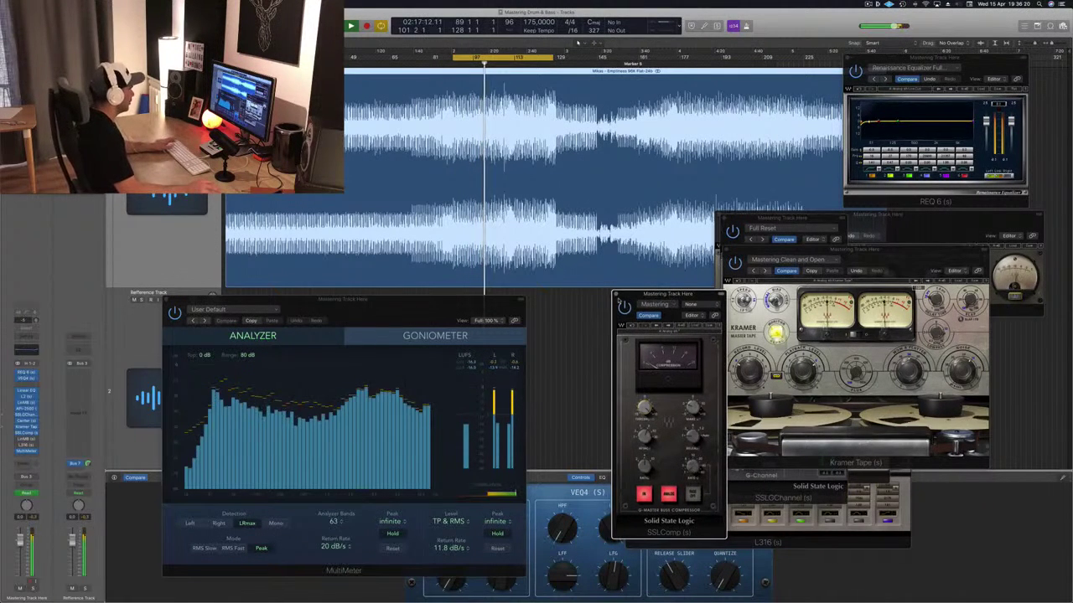
pyautogui.click(616, 295)
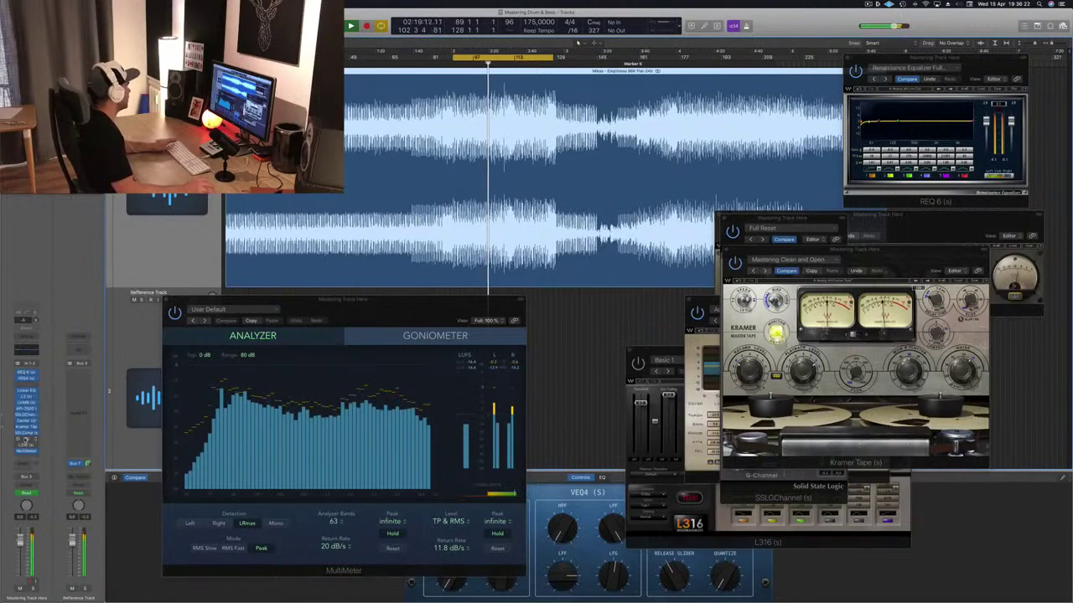
# Enable the last Linear Phase Multiband (LinMB) on the mastering track and place its window between the MultiMeter and Kramer Tape
pyautogui.click(25, 440)
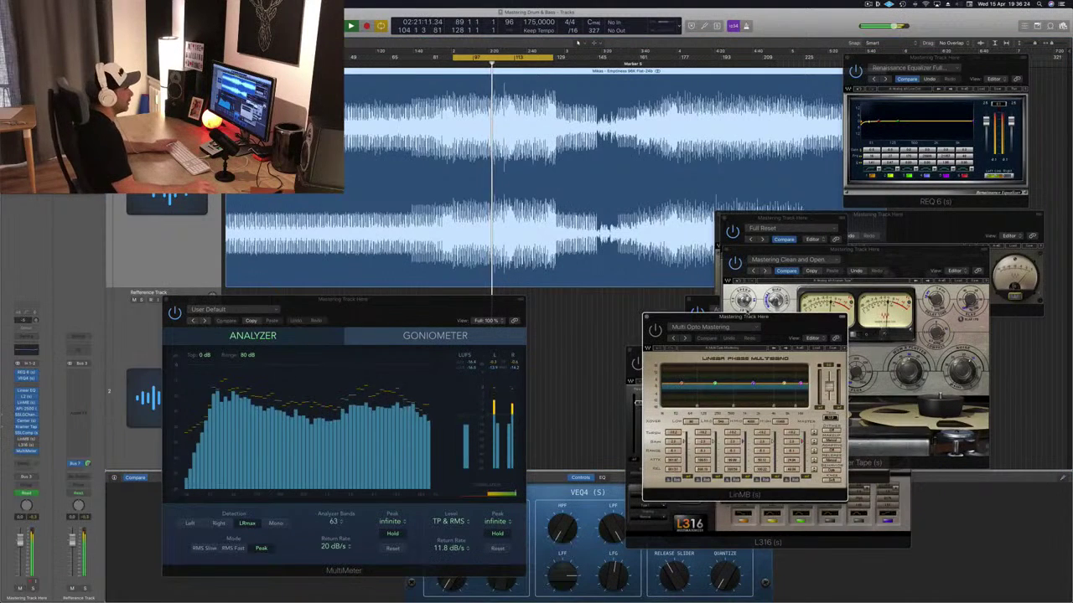
pyautogui.moveTo(792, 321); pyautogui.dragTo(748, 261)
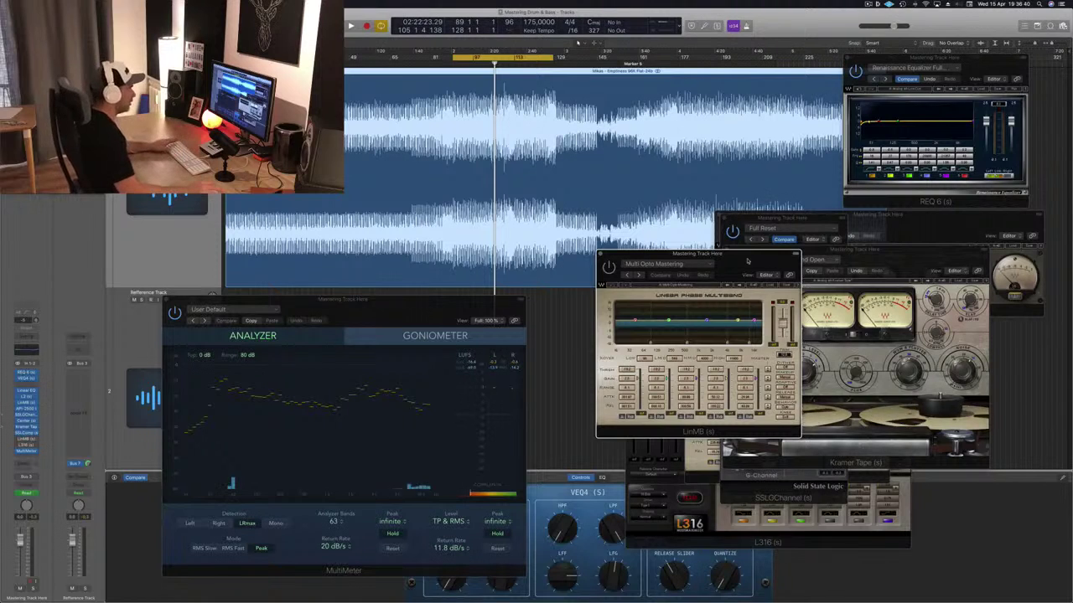
pyautogui.moveTo(747, 261); pyautogui.dragTo(817, 281)
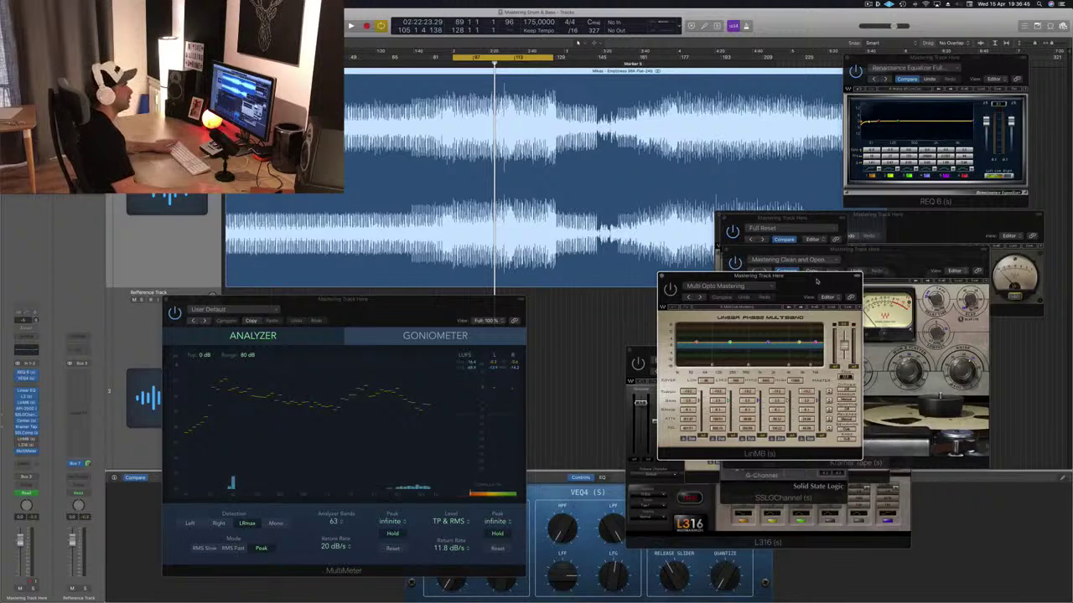
pyautogui.moveTo(817, 281); pyautogui.dragTo(771, 291)
# Replay the loop, adjust the Linear Phase Multiband with the Multi Opto Mastering preset, and park its window over the Kramer Tape
pyautogui.press('space')
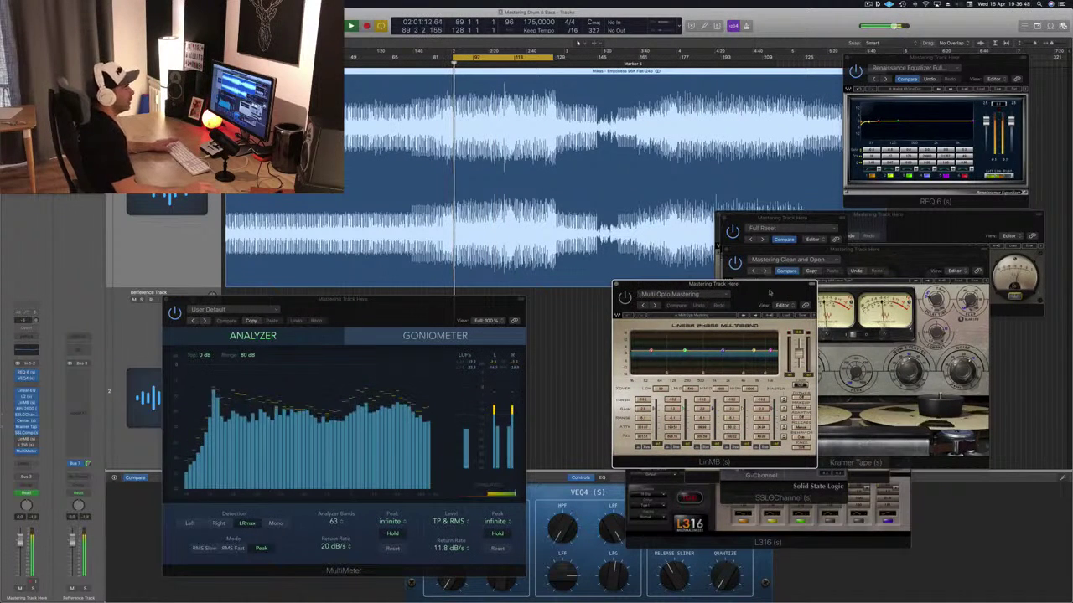
pyautogui.moveTo(752, 289); pyautogui.dragTo(723, 292)
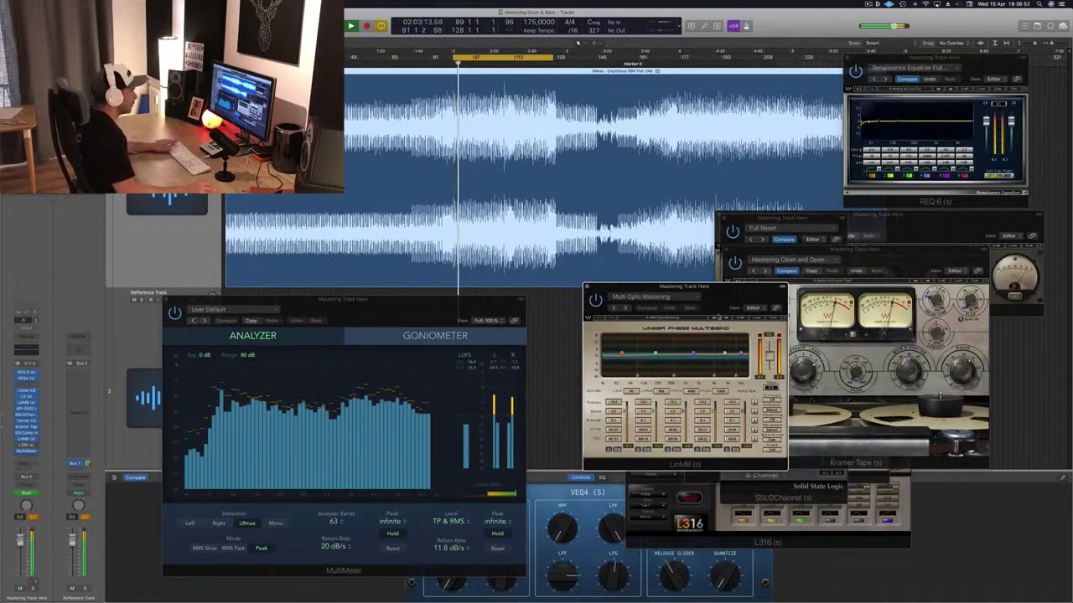
pyautogui.moveTo(747, 288)
pyautogui.mouseDown()
pyautogui.moveTo(716, 299)
pyautogui.moveTo(735, 294)
pyautogui.mouseUp()
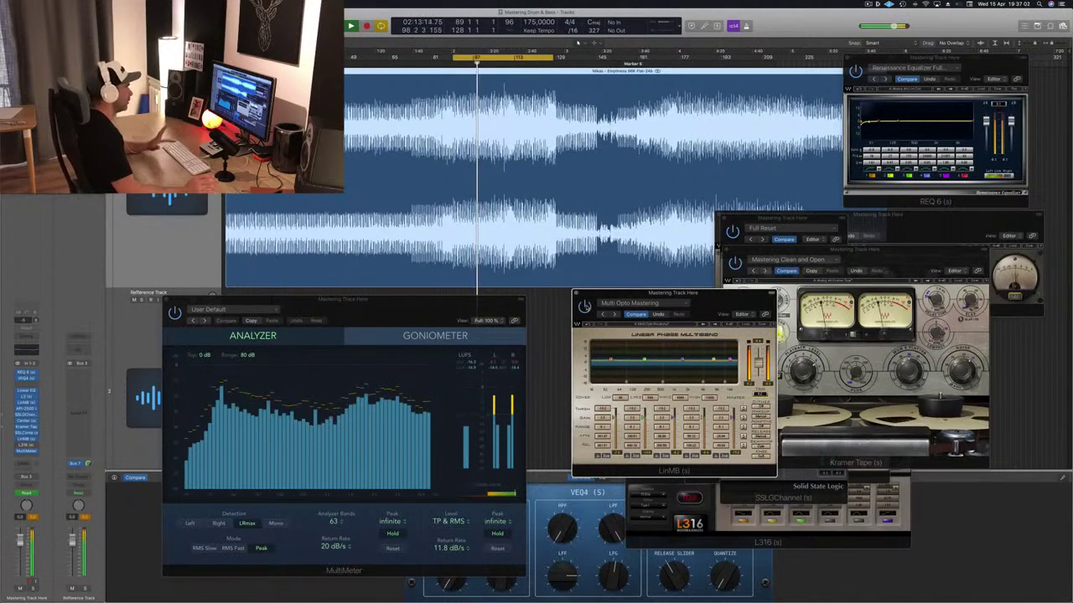
pyautogui.moveTo(721, 300); pyautogui.dragTo(992, 337)
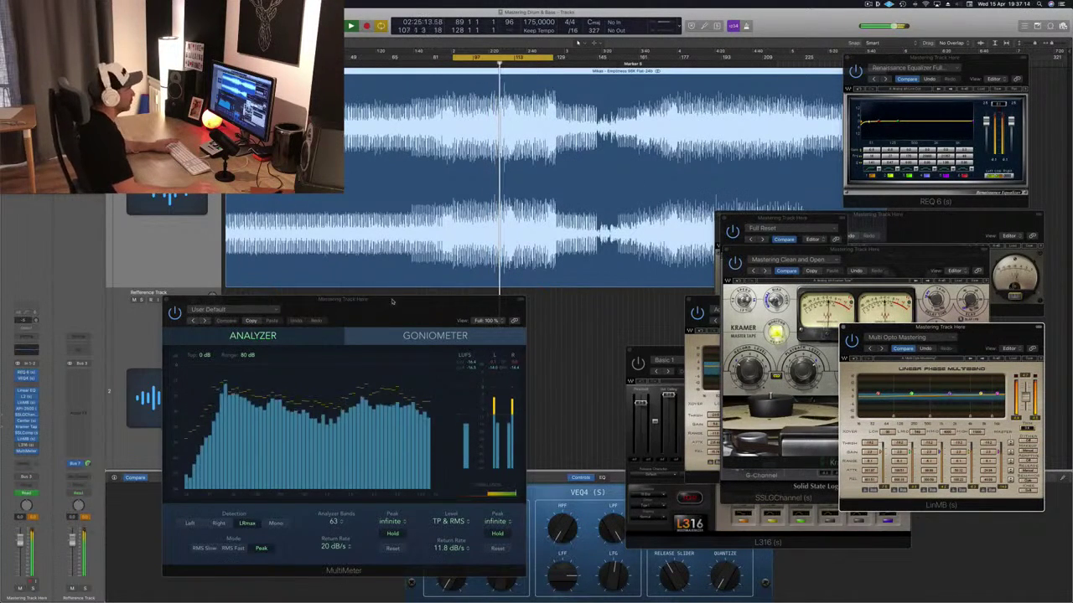
# Reposition the MultiMeter, enable the L316 limiter on the mastering track and raise its threshold with its window moved upward
pyautogui.moveTo(392, 299); pyautogui.dragTo(454, 310)
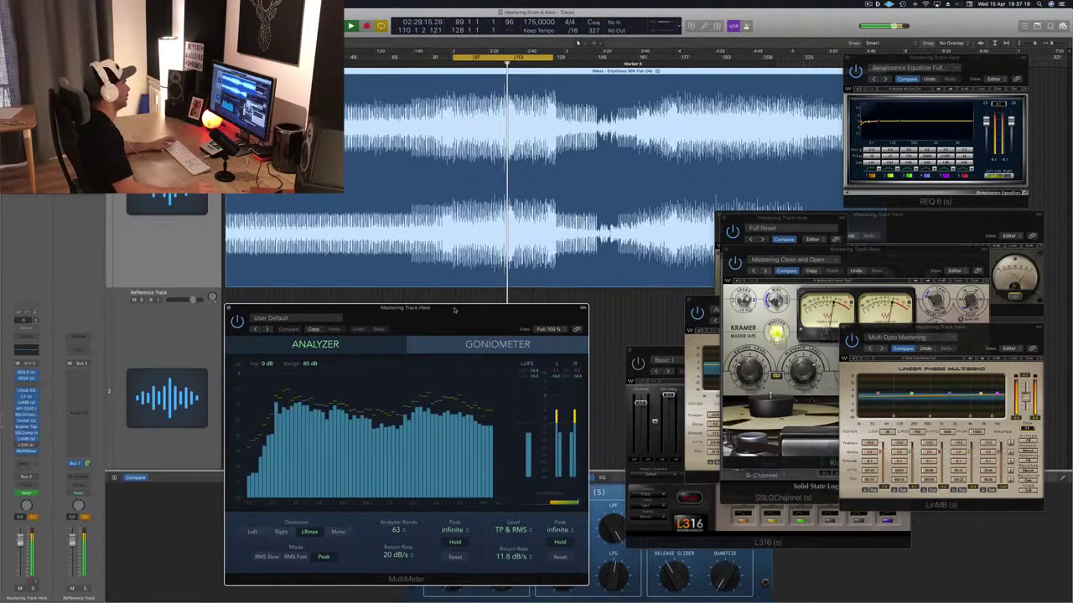
pyautogui.click(27, 446)
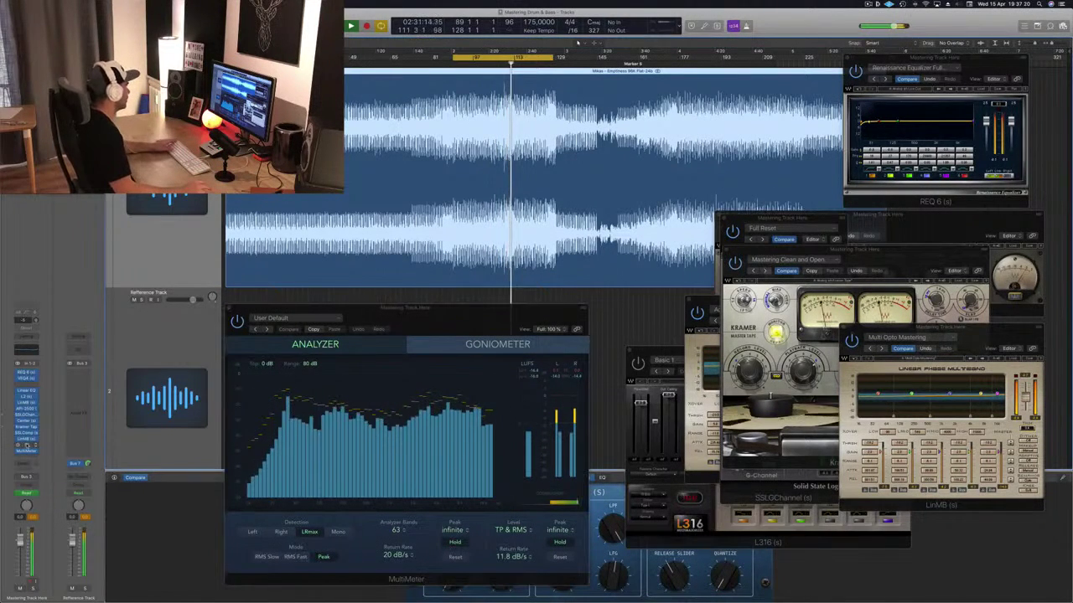
pyautogui.click(26, 445)
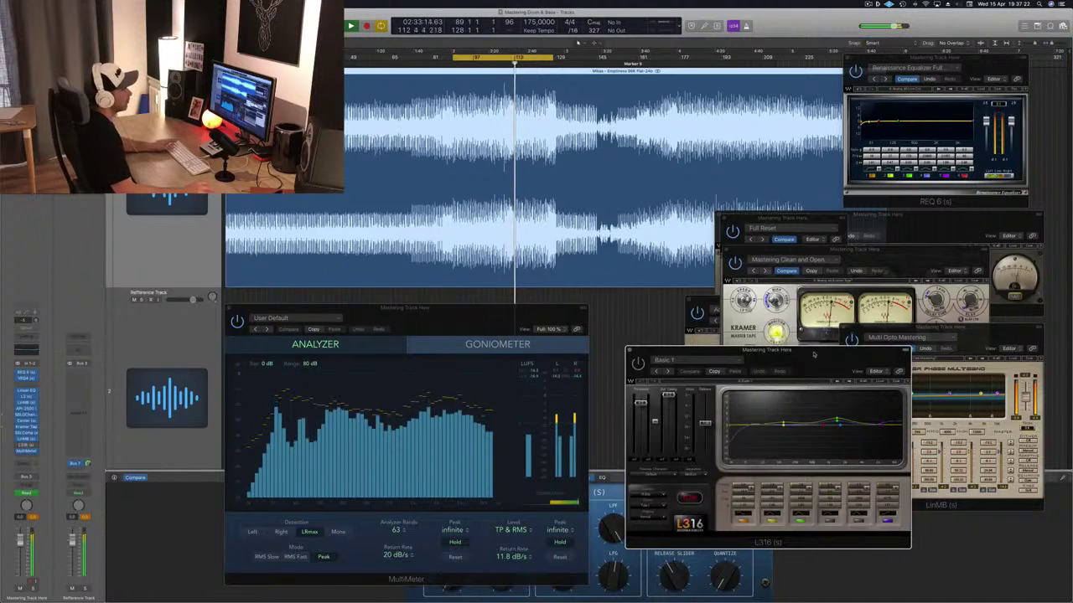
pyautogui.moveTo(769, 349); pyautogui.dragTo(769, 260)
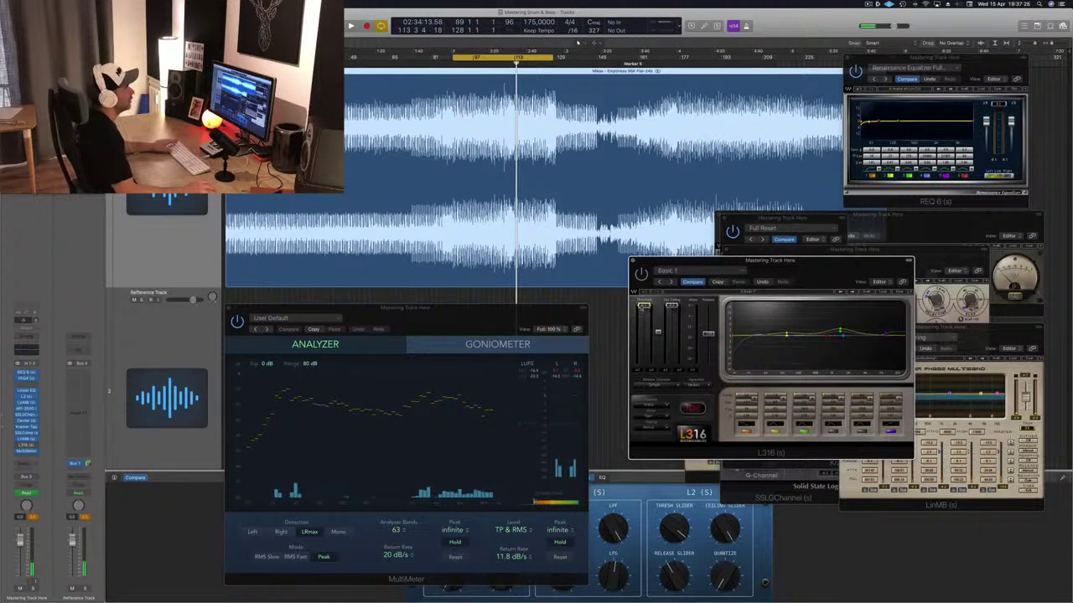
# Position the L316 beside the MultiMeter, lower its threshold during loop playback and restart the loop
pyautogui.moveTo(842, 269); pyautogui.dragTo(802, 305)
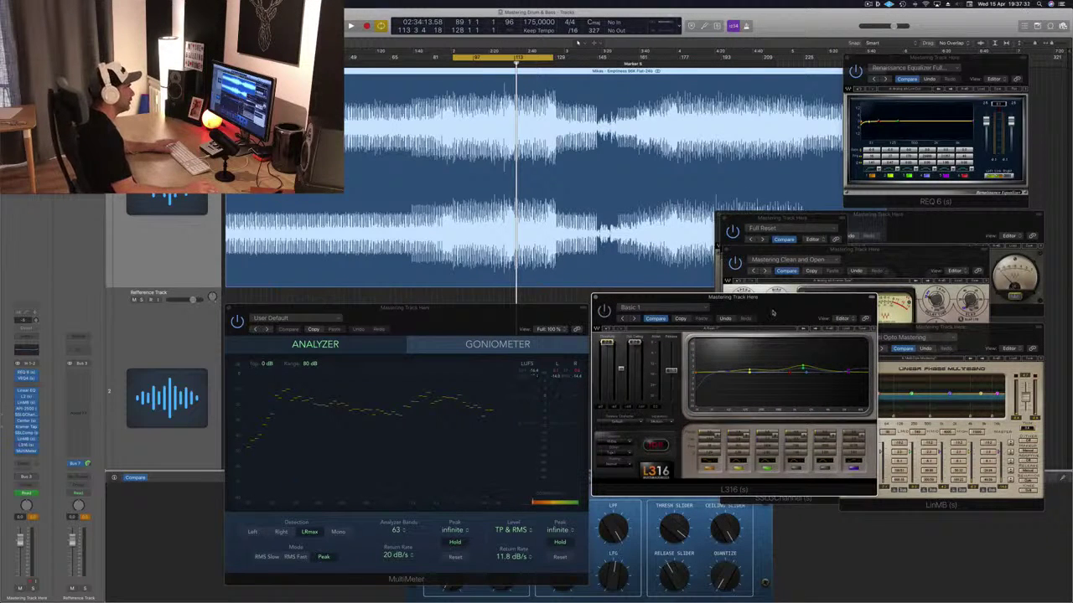
pyautogui.moveTo(772, 313); pyautogui.dragTo(802, 302)
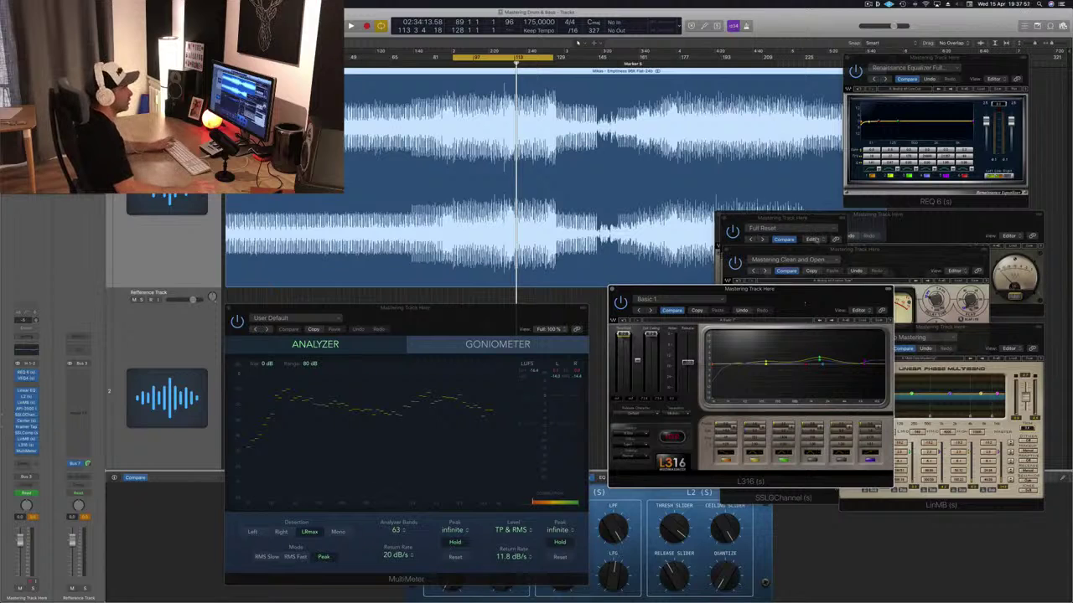
pyautogui.moveTo(790, 297); pyautogui.dragTo(808, 287)
pyautogui.press('space')
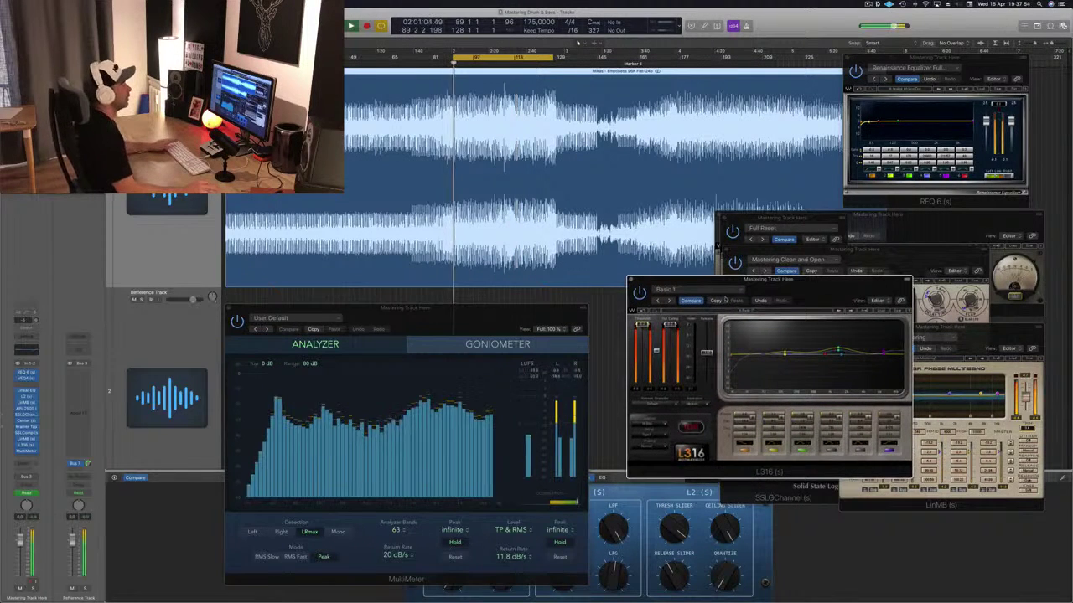
pyautogui.moveTo(812, 287); pyautogui.dragTo(809, 287)
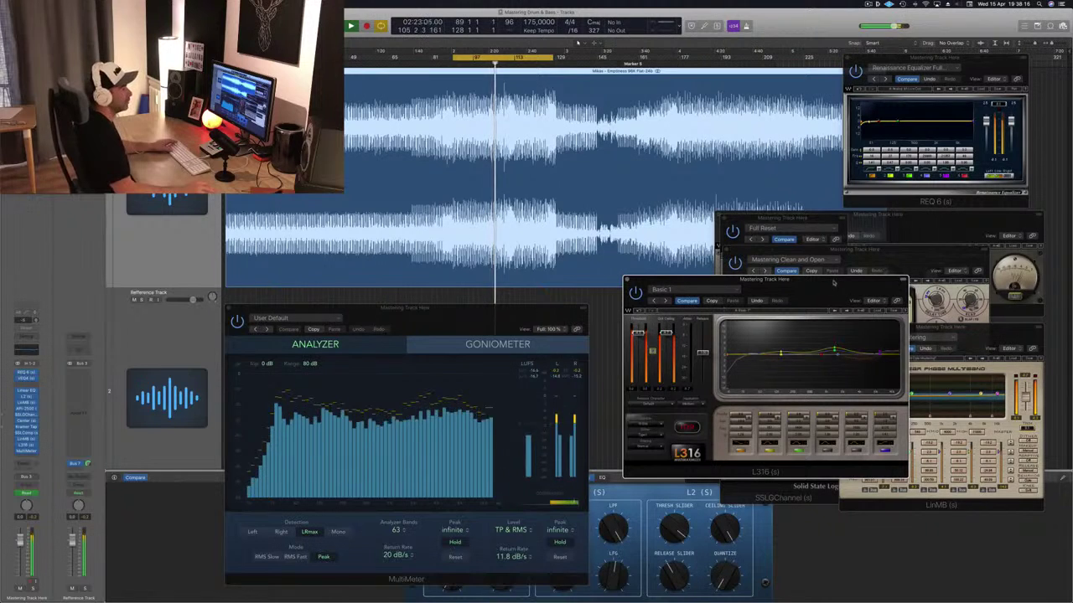
pyautogui.press('space')
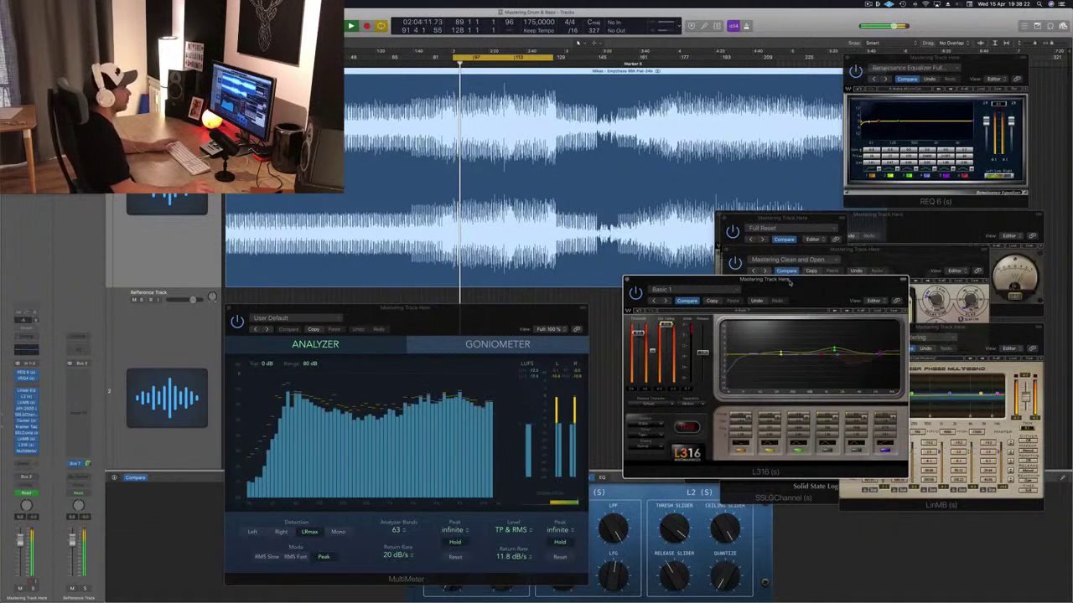
# Move the L316 clear of the MultiMeter, check the LUFS loudness over the loop and restart playback
pyautogui.moveTo(806, 285); pyautogui.dragTo(900, 304)
pyautogui.moveTo(853, 329); pyautogui.dragTo(858, 320)
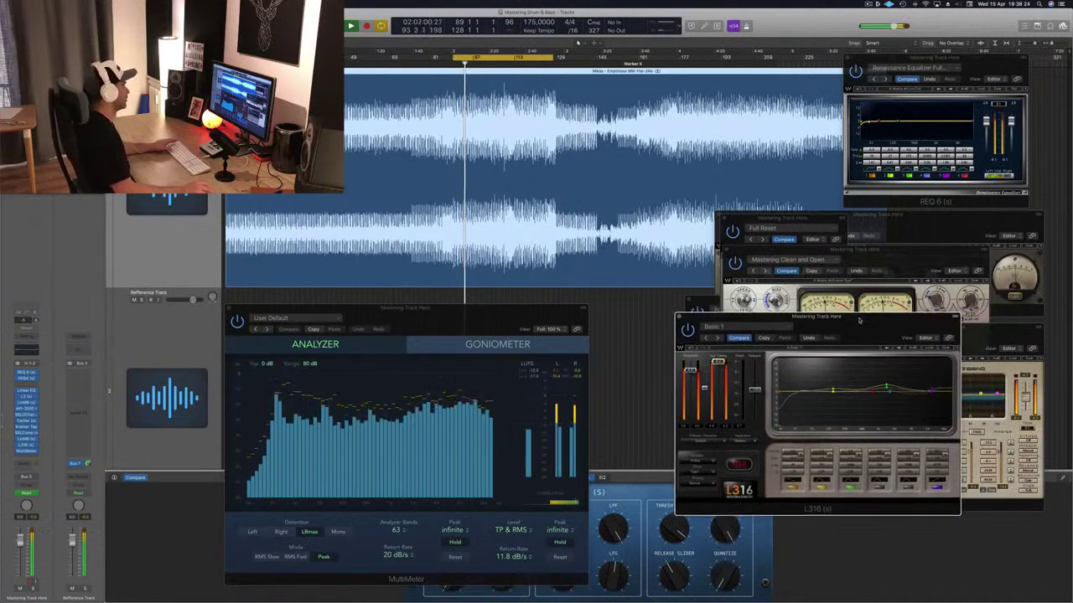
pyautogui.click(533, 377)
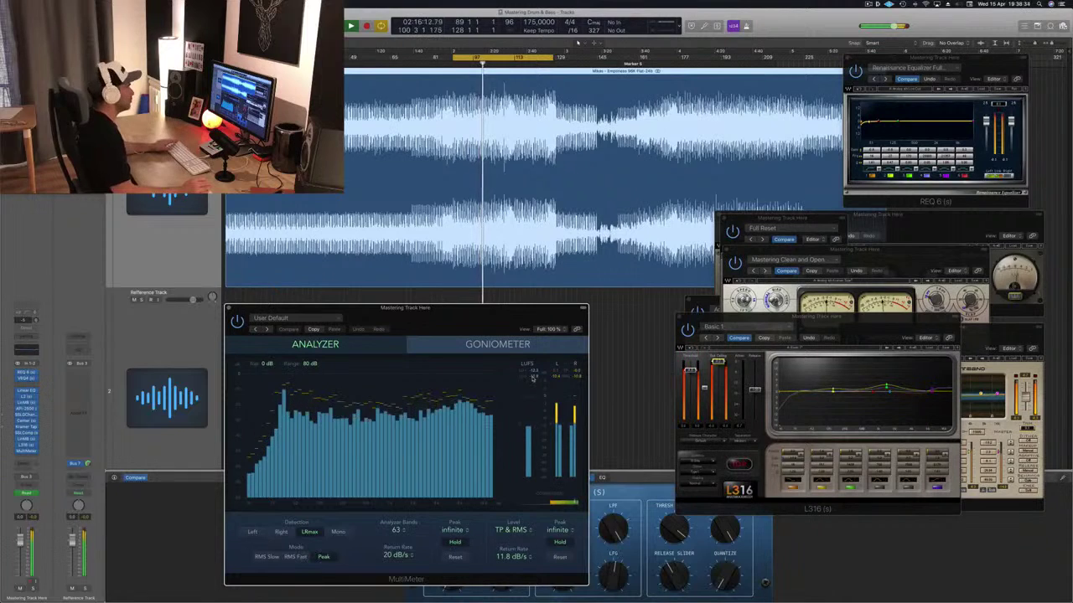
pyautogui.press('space')
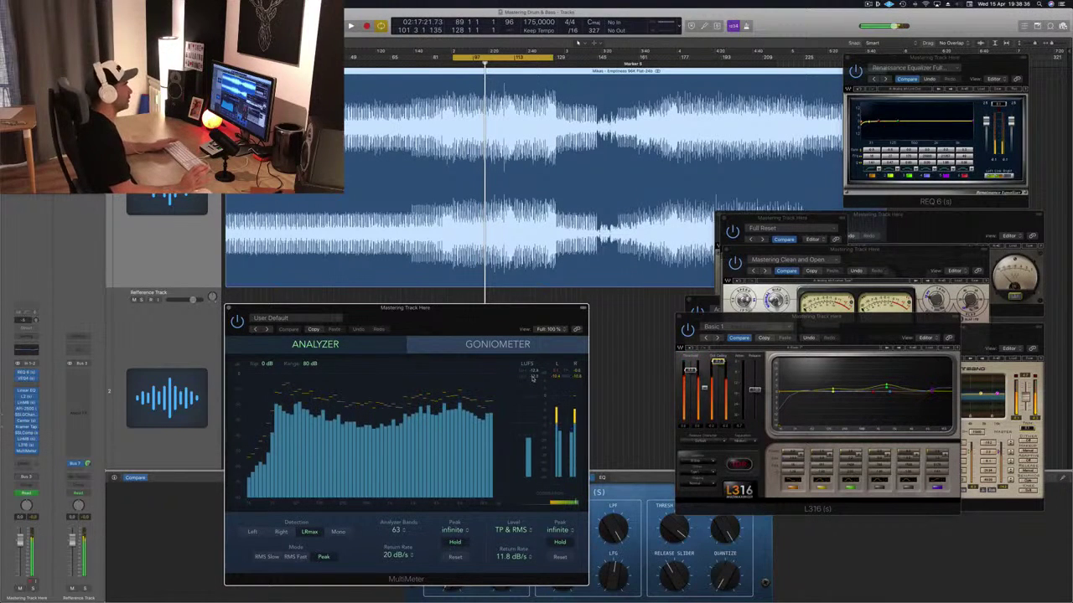
pyautogui.press('space')
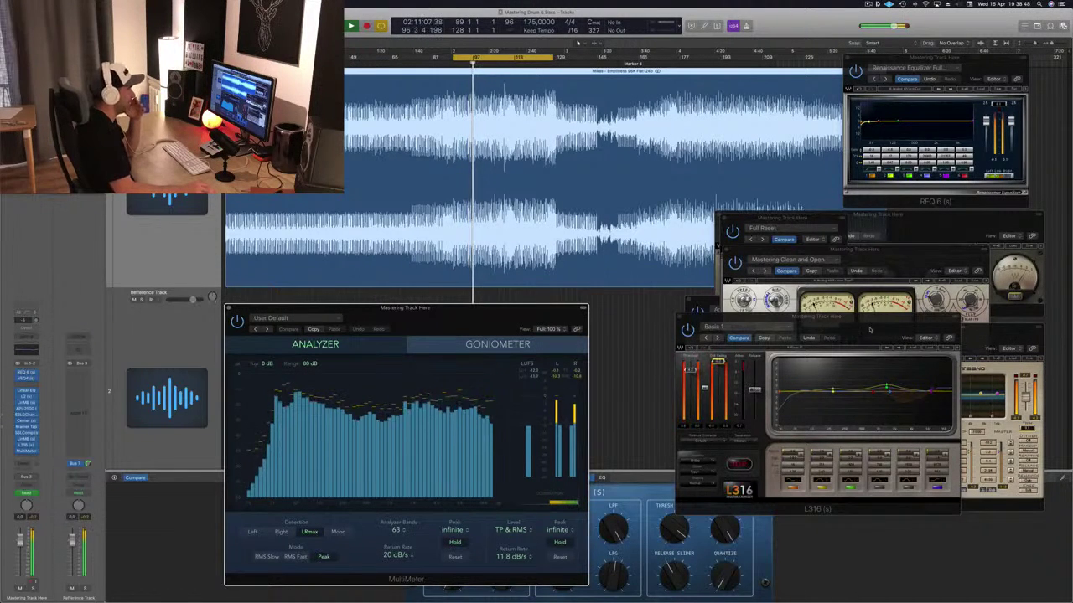
# Lower the L316's threshold slightly further, recheck the LUFS loudness on the MultiMeter and stop playback
pyautogui.moveTo(870, 330); pyautogui.dragTo(843, 322)
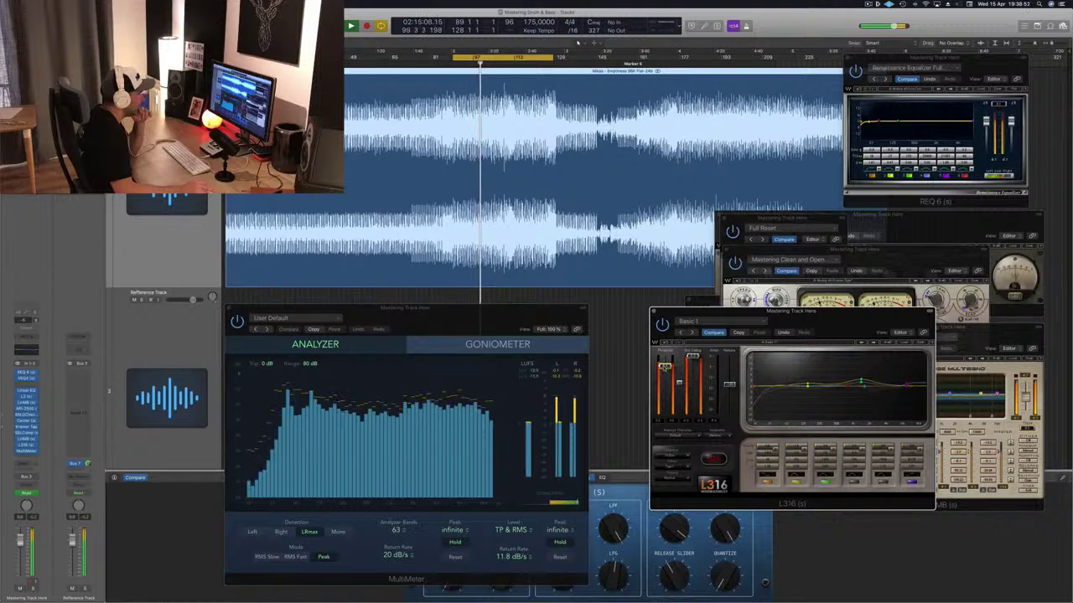
pyautogui.moveTo(829, 319); pyautogui.dragTo(806, 326)
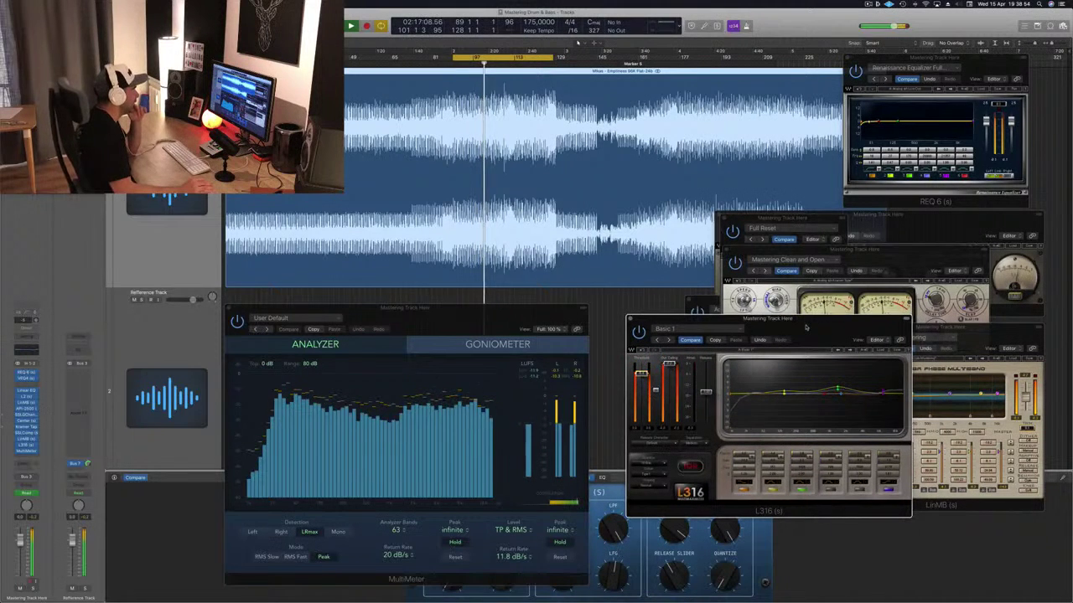
pyautogui.click(532, 378)
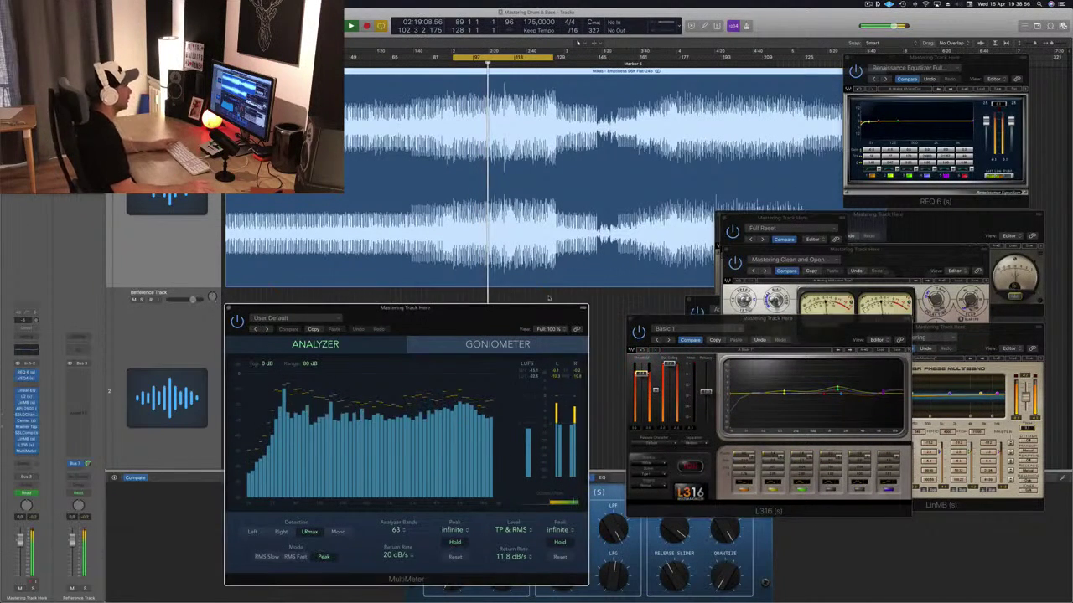
pyautogui.press('space')
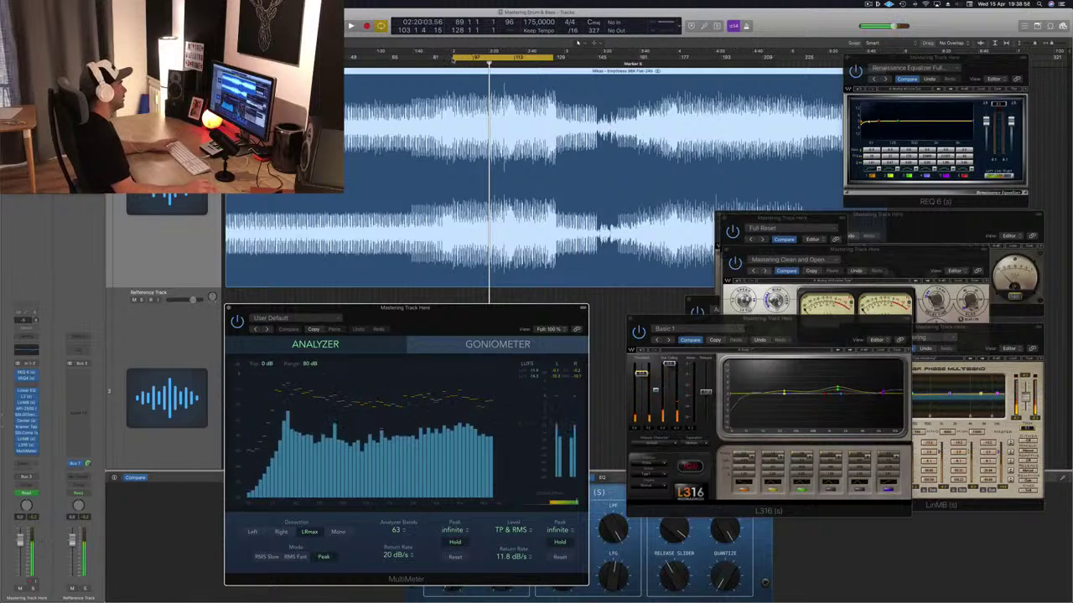
# Extend the cycle range over the whole track from bar 1 to bar 257, moving the REQ 6 aside, and start playback
pyautogui.moveTo(457, 57); pyautogui.dragTo(229, 58)
pyautogui.click(614, 66)
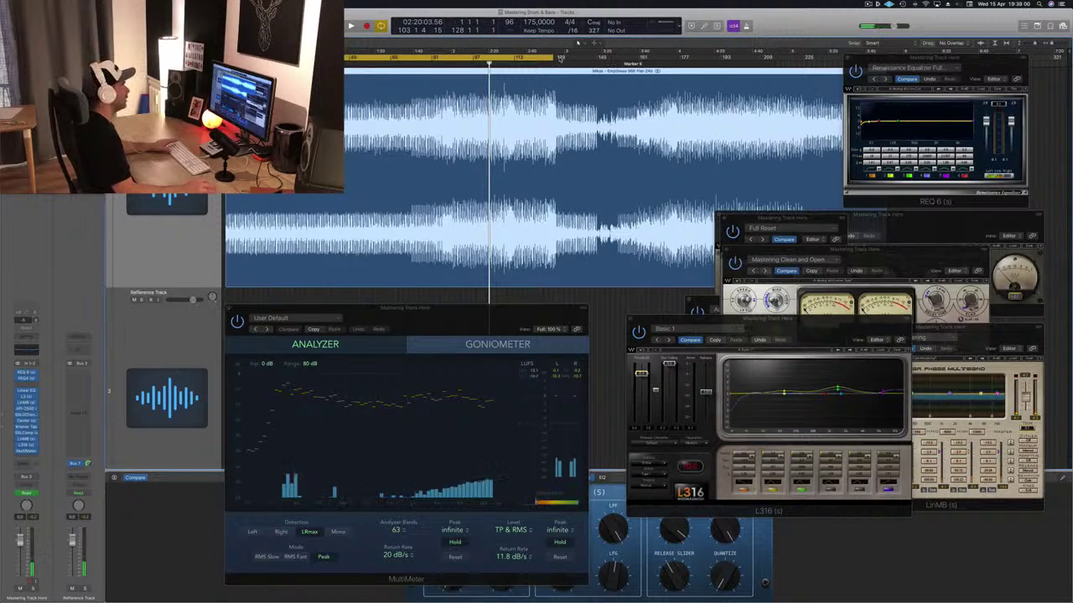
pyautogui.moveTo(553, 57); pyautogui.dragTo(786, 57)
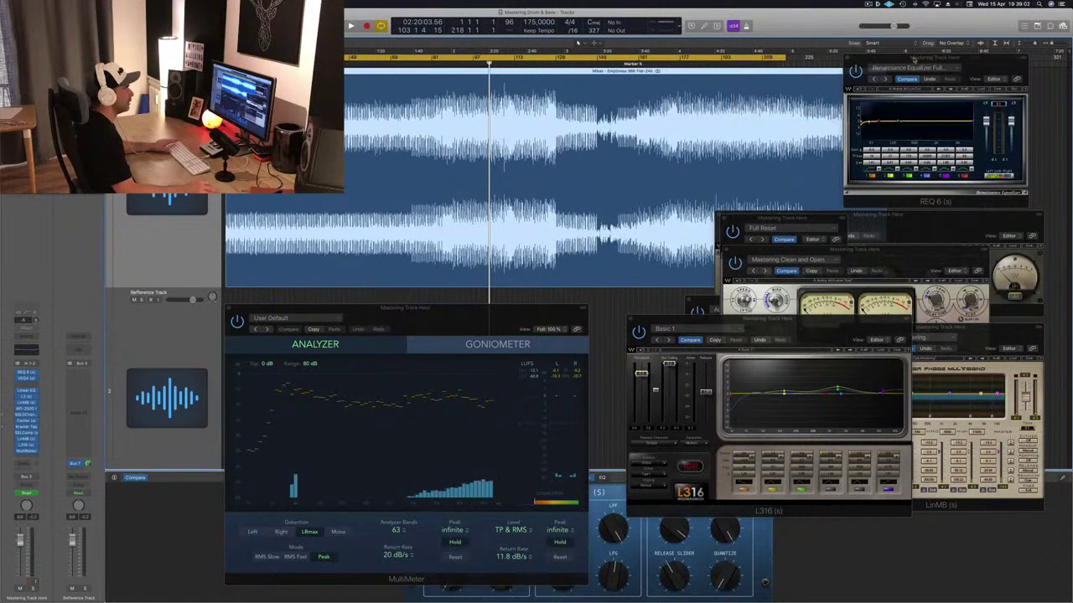
pyautogui.moveTo(916, 58); pyautogui.dragTo(975, 158)
pyautogui.moveTo(786, 58); pyautogui.dragTo(885, 60)
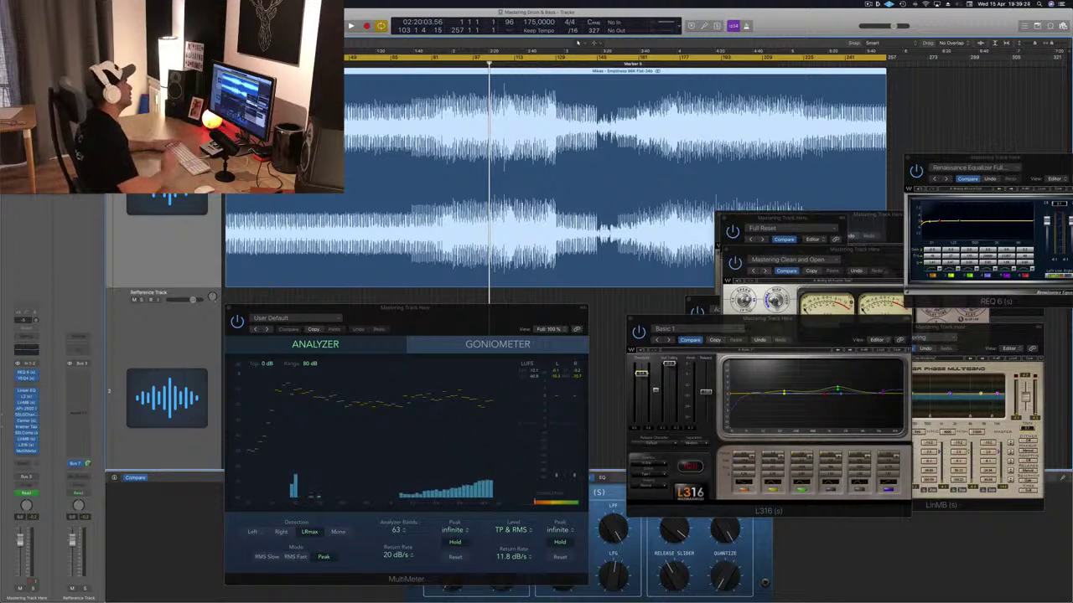
pyautogui.press('space')
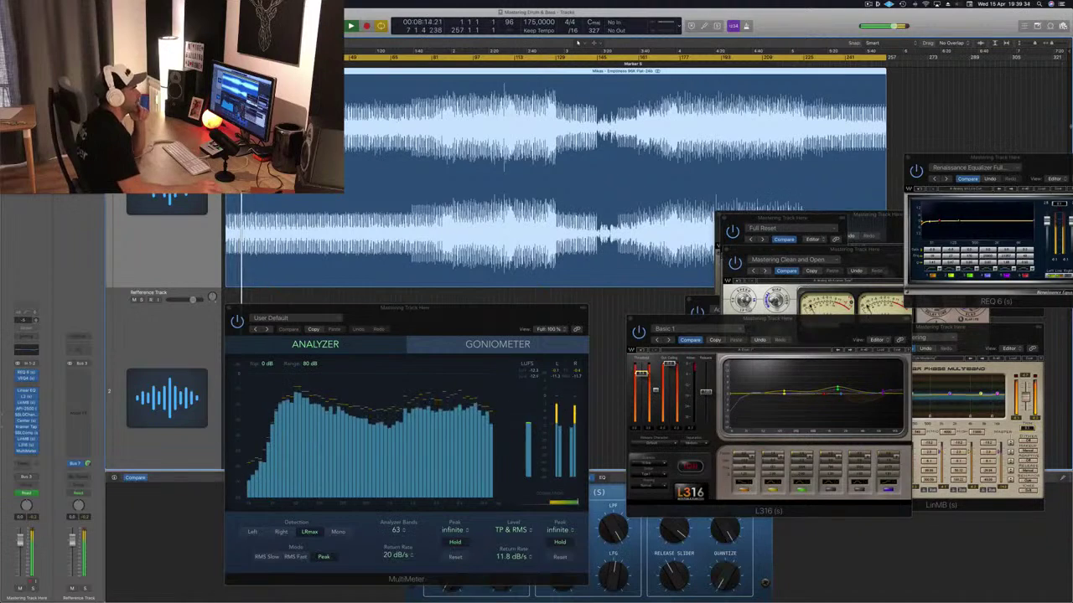
# Spread out the REQ 6, VEQ4 and Kramer Tape windows during playback so that they overlap less
pyautogui.moveTo(1047, 156); pyautogui.dragTo(1024, 39)
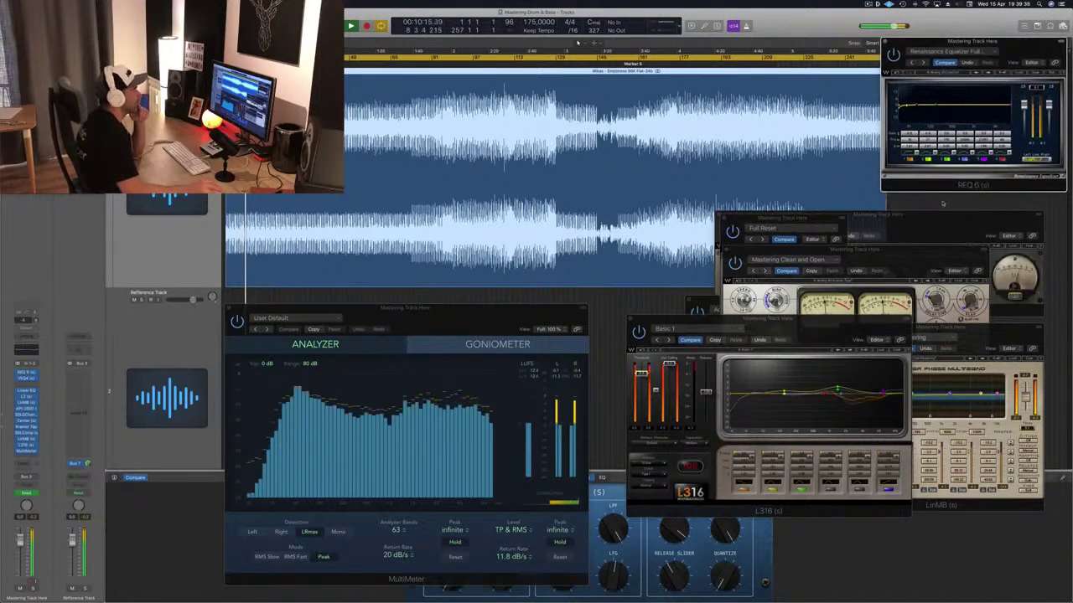
pyautogui.moveTo(943, 214); pyautogui.dragTo(969, 160)
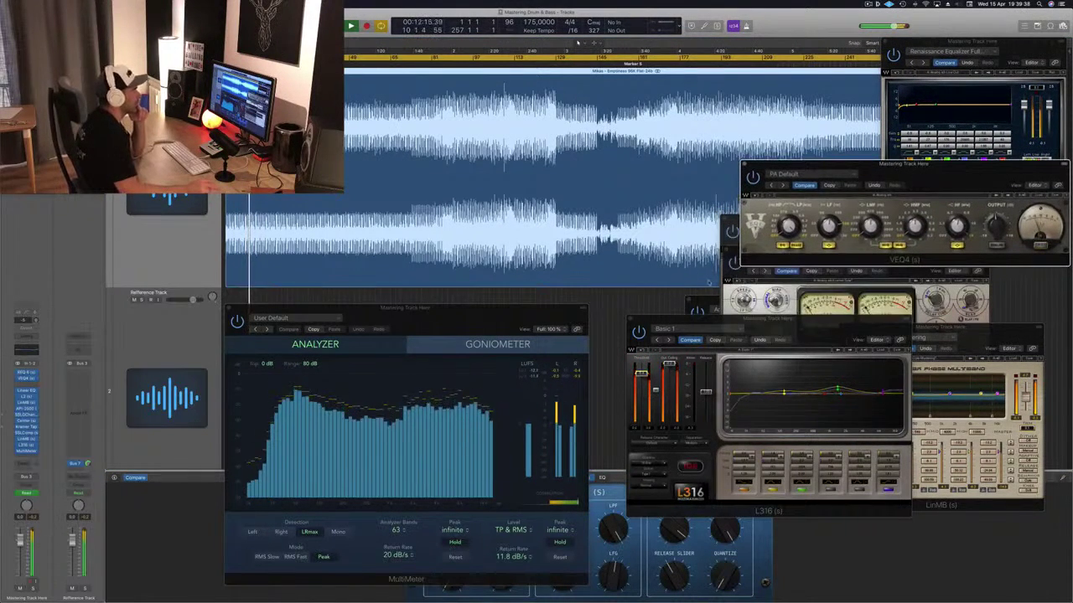
pyautogui.click(750, 247)
pyautogui.moveTo(750, 246); pyautogui.dragTo(813, 347)
# Place the SSLGChannel beside the MultiMeter, move the L316 clear of it and bring the SSLGChannel to the front
pyautogui.click(737, 272)
pyautogui.moveTo(780, 219); pyautogui.dragTo(648, 295)
pyautogui.moveTo(807, 320); pyautogui.dragTo(774, 304)
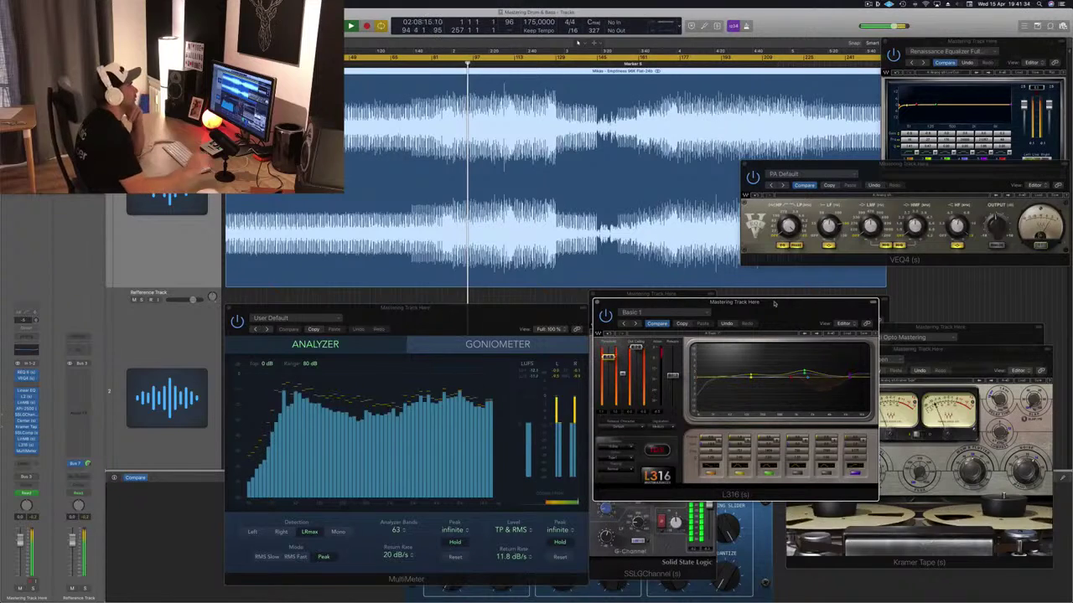
pyautogui.moveTo(773, 303); pyautogui.dragTo(914, 266)
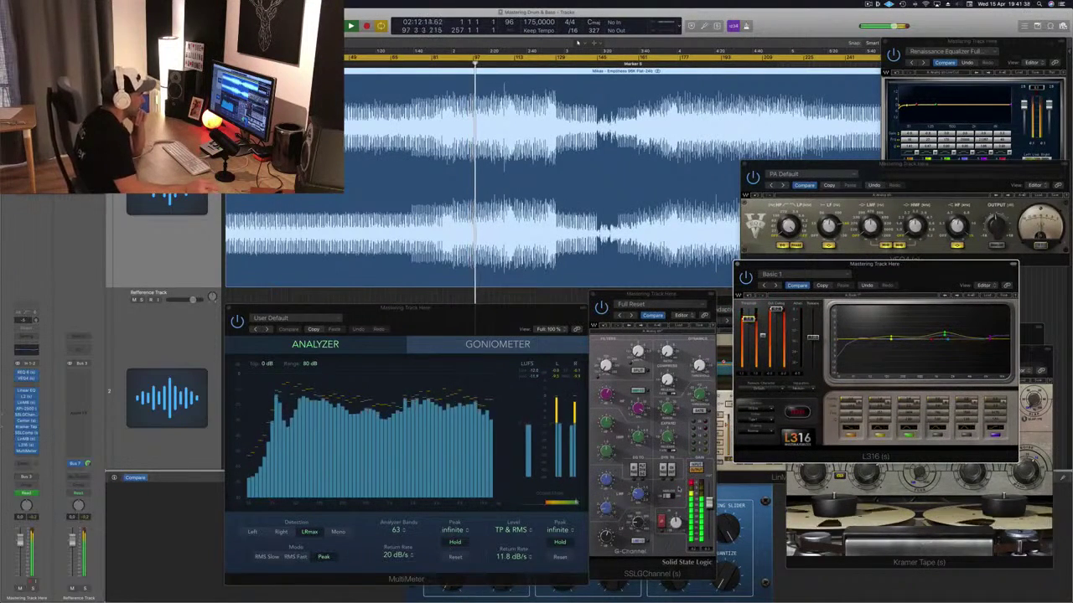
pyautogui.click(675, 523)
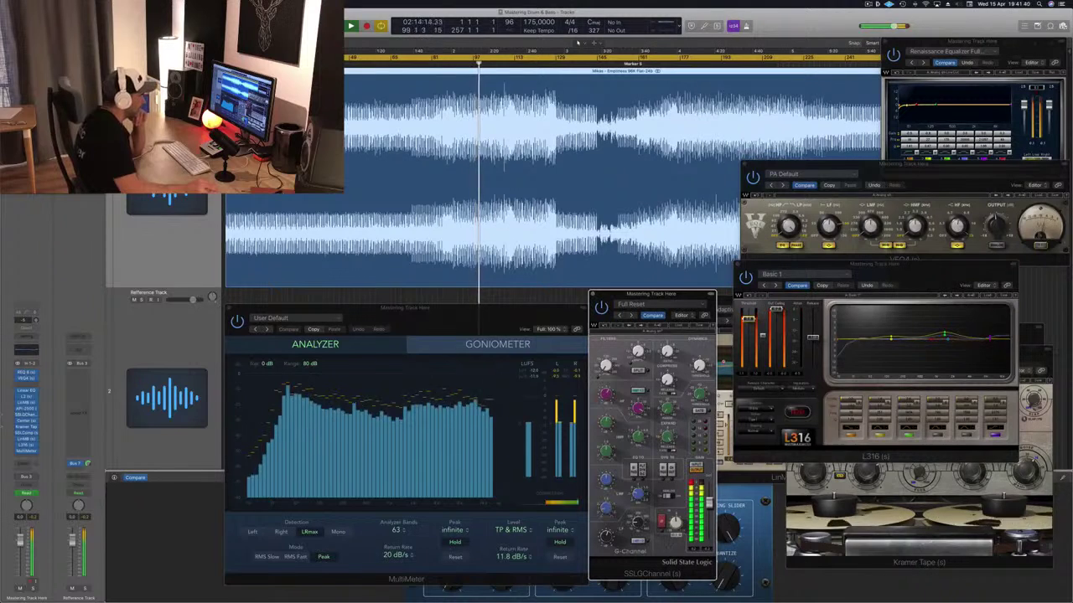